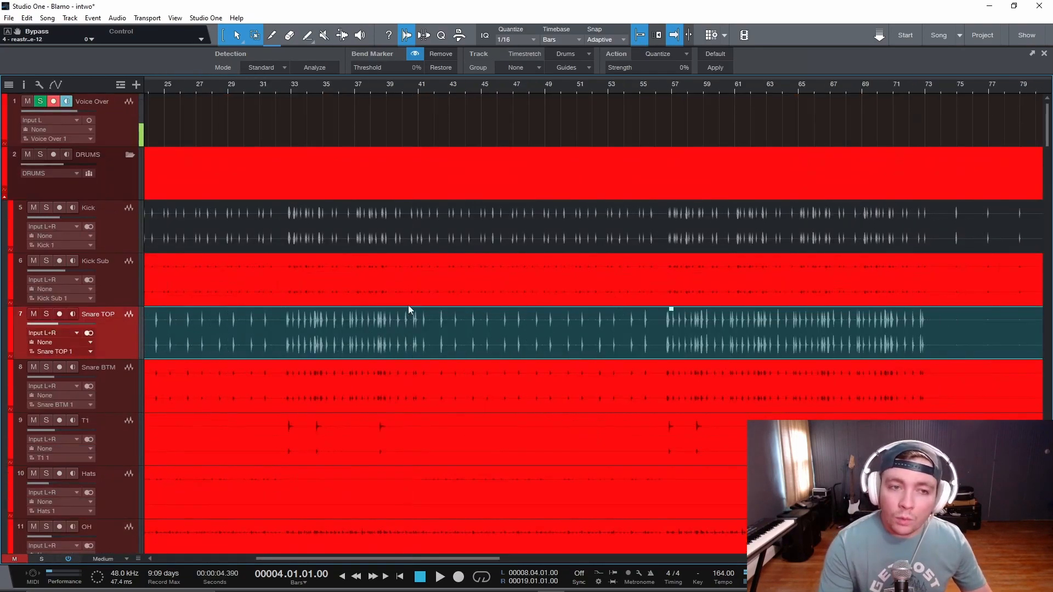
{"action": "scroll", "coordinate": [408, 305], "scroll_direction": "down", "scroll_amount": 3}
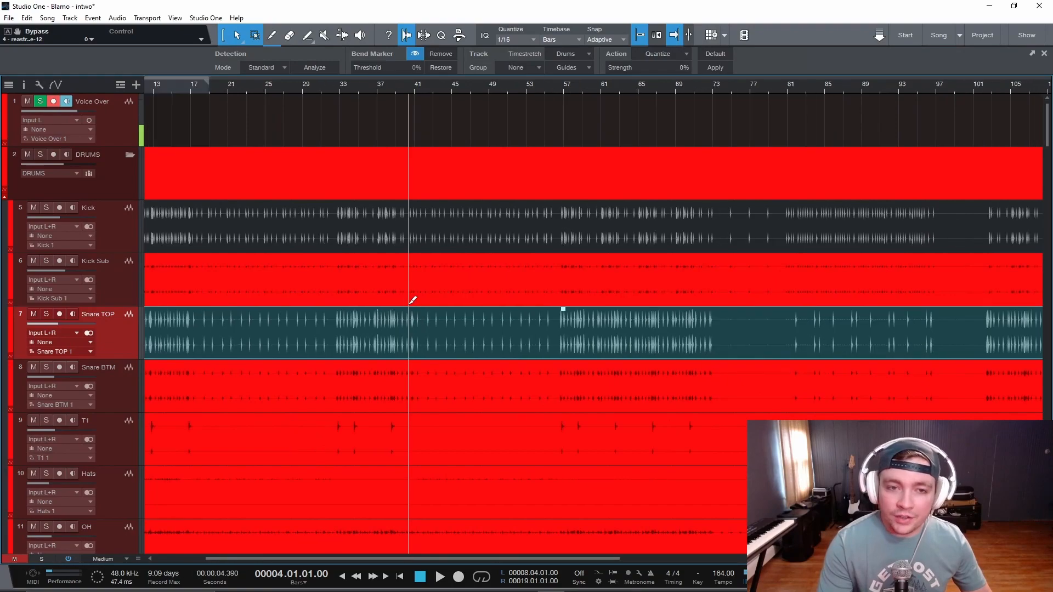
{"action": "scroll", "coordinate": [408, 305], "scroll_direction": "down", "scroll_amount": 3}
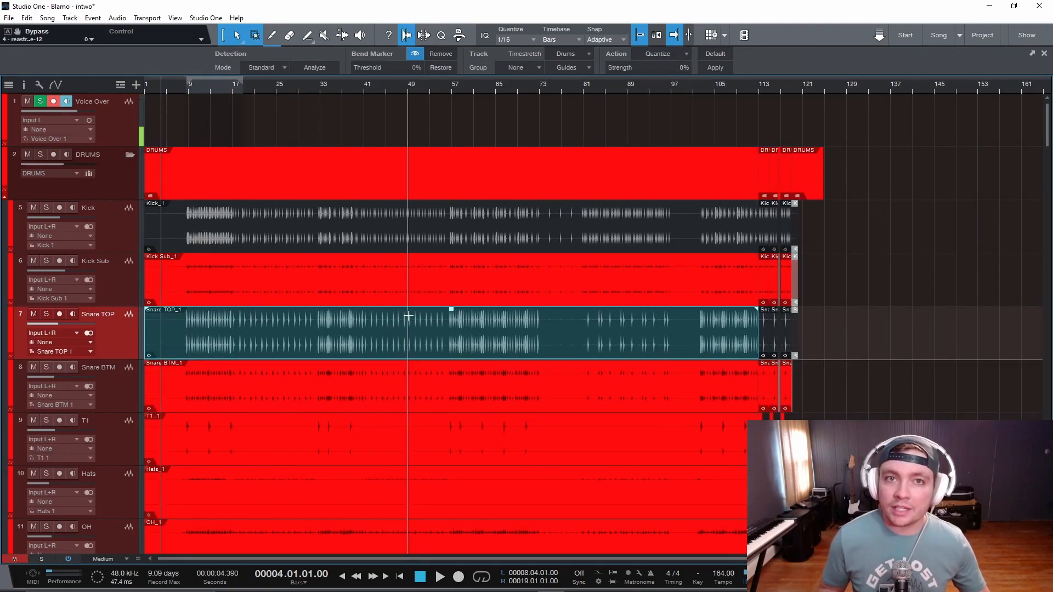
{"action": "key", "text": "e"}
{"action": "key", "text": "e"}
{"action": "key", "text": "e"}
{"action": "key", "text": "e"}
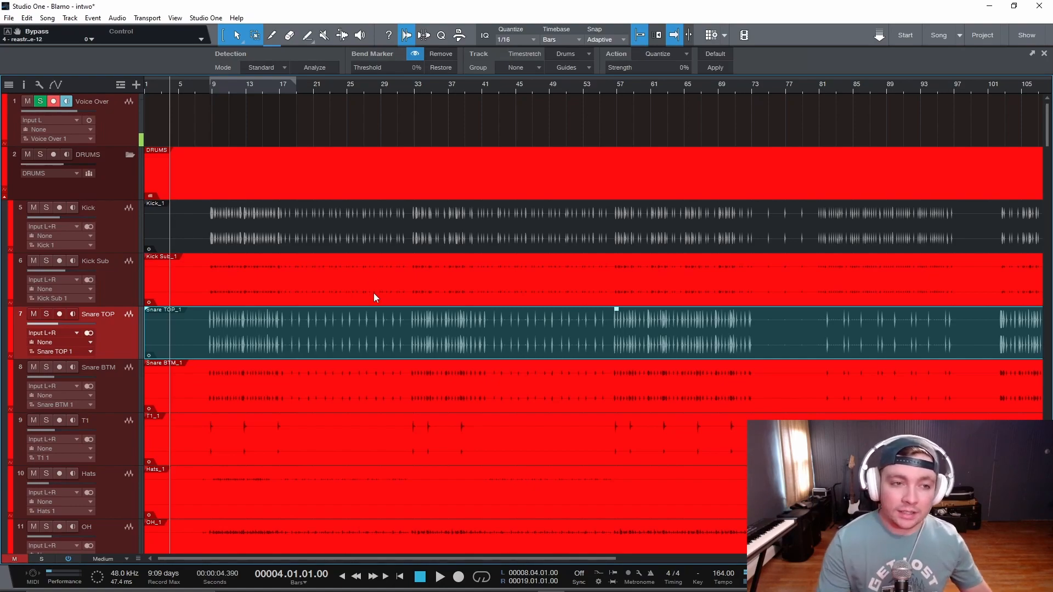
- Move the Snare TOP track above Kick Sub so it sits directly below the Kick track
{"action": "key", "text": "w"}
{"action": "key", "text": "w"}
{"action": "key", "text": "w"}
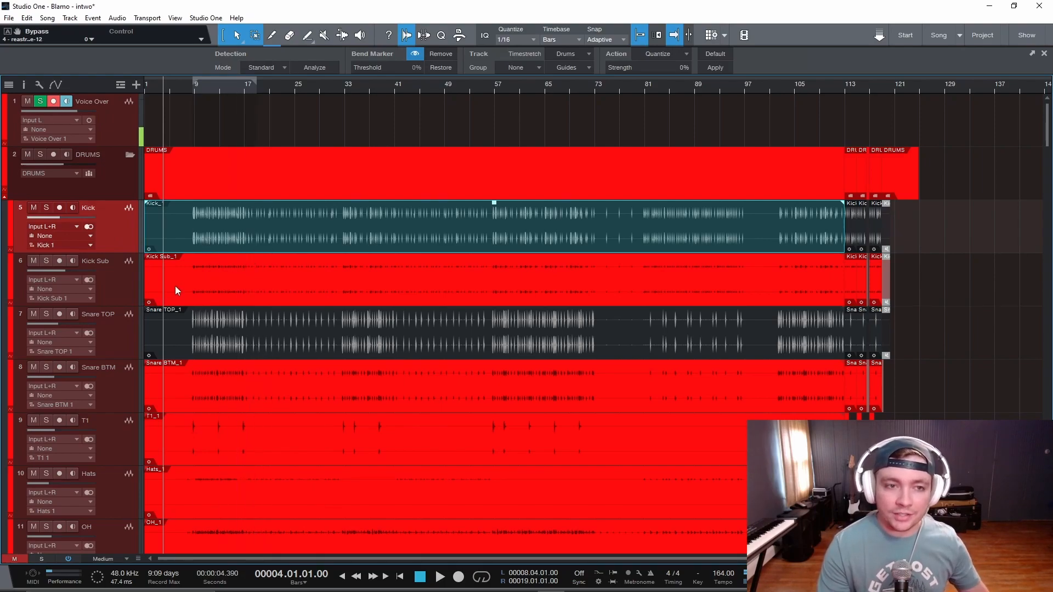
{"action": "left_click_drag", "start_coordinate": [120, 347], "coordinate": [139, 261]}
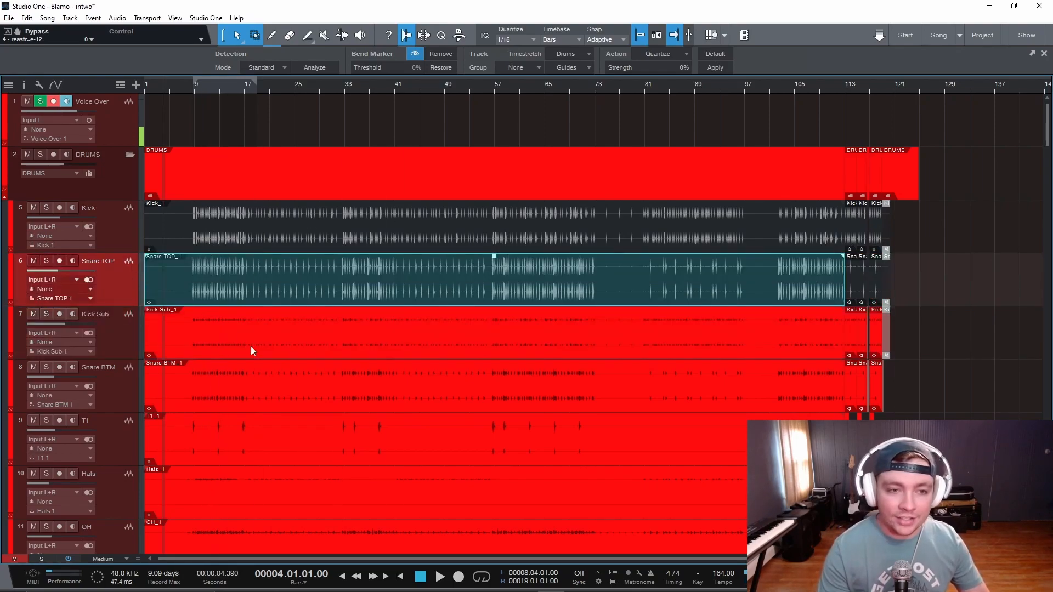
- Solo the DRUMS folder and play the song from just before bar 9
{"action": "left_click", "coordinate": [40, 154]}
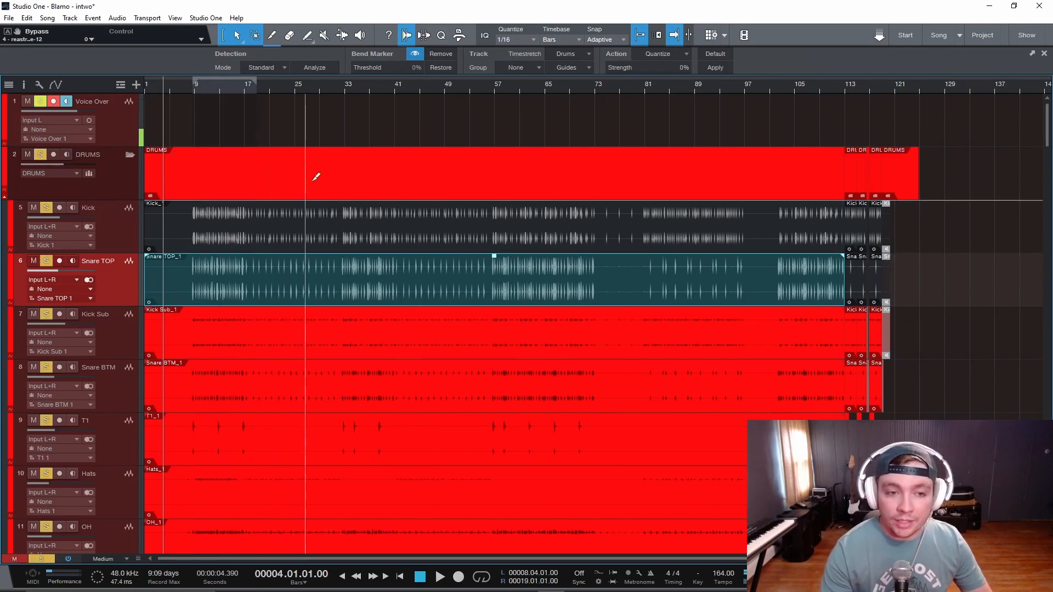
{"action": "scroll", "coordinate": [319, 177], "scroll_direction": "up", "scroll_amount": 4}
{"action": "scroll", "coordinate": [383, 225], "scroll_direction": "down", "scroll_amount": 1}
{"action": "scroll", "coordinate": [367, 236], "scroll_direction": "down", "scroll_amount": 5}
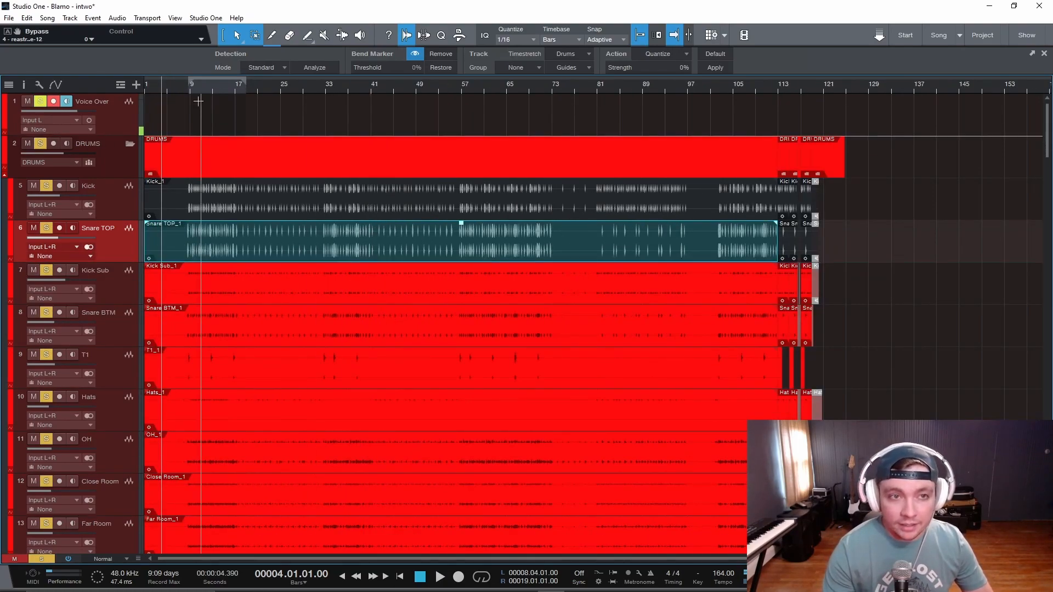
{"action": "left_click", "coordinate": [183, 90]}
{"action": "key", "text": "space"}
{"action": "scroll", "coordinate": [258, 242], "scroll_direction": "up", "scroll_amount": 4}
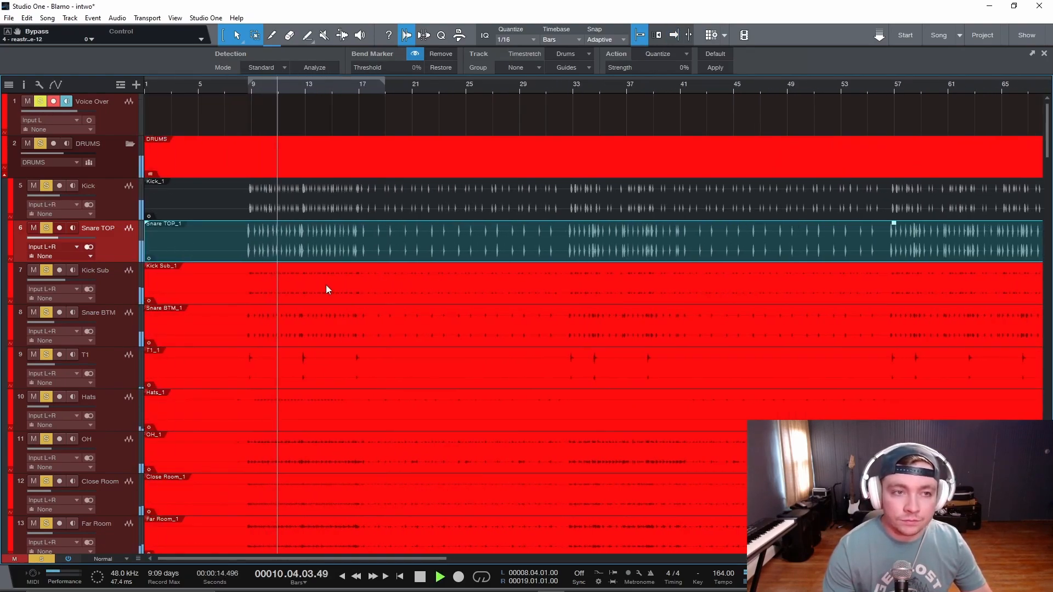
- Open the mixer and select every drum channel from DRUMS through SMASH Fill
{"action": "left_click", "coordinate": [118, 165]}
{"action": "key", "text": "F3"}
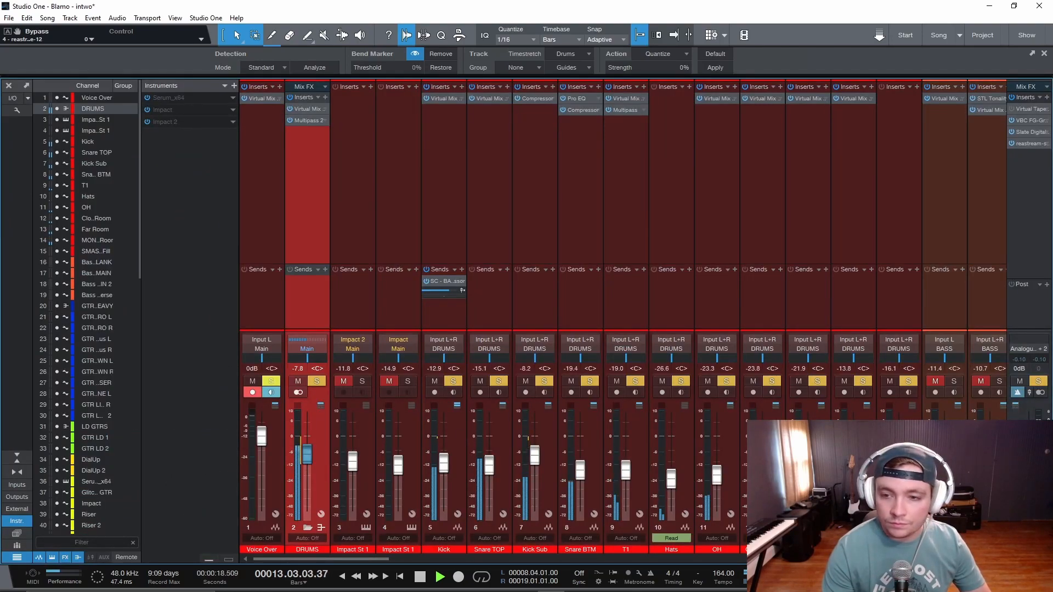
{"action": "left_click", "coordinate": [900, 549], "text": "shift"}
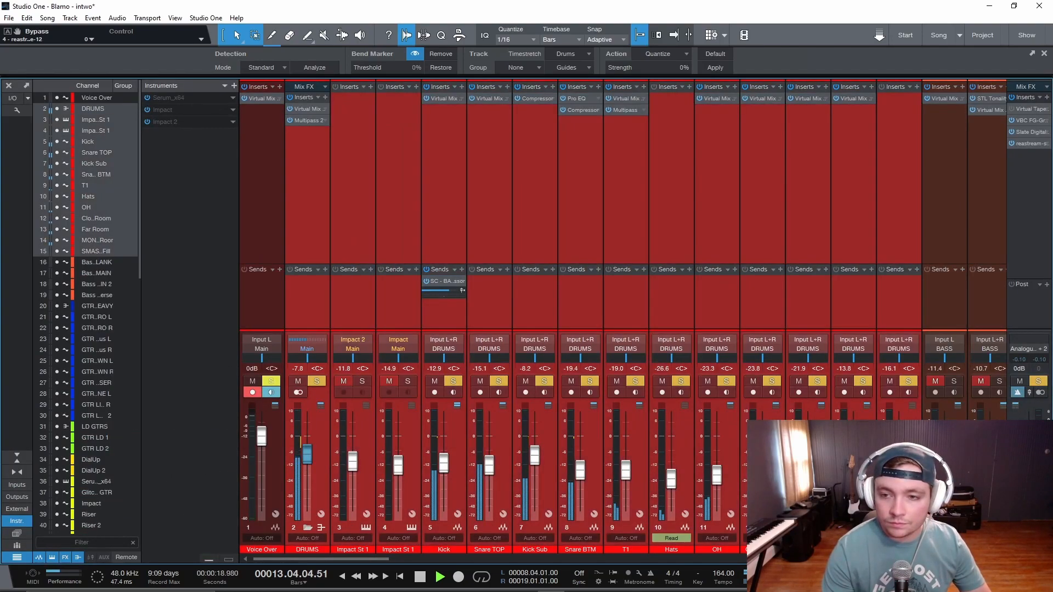
- Bypass and re-enable the inserts on all selected drum channels to compare the sound, and stop playback
{"action": "left_click", "coordinate": [289, 97]}
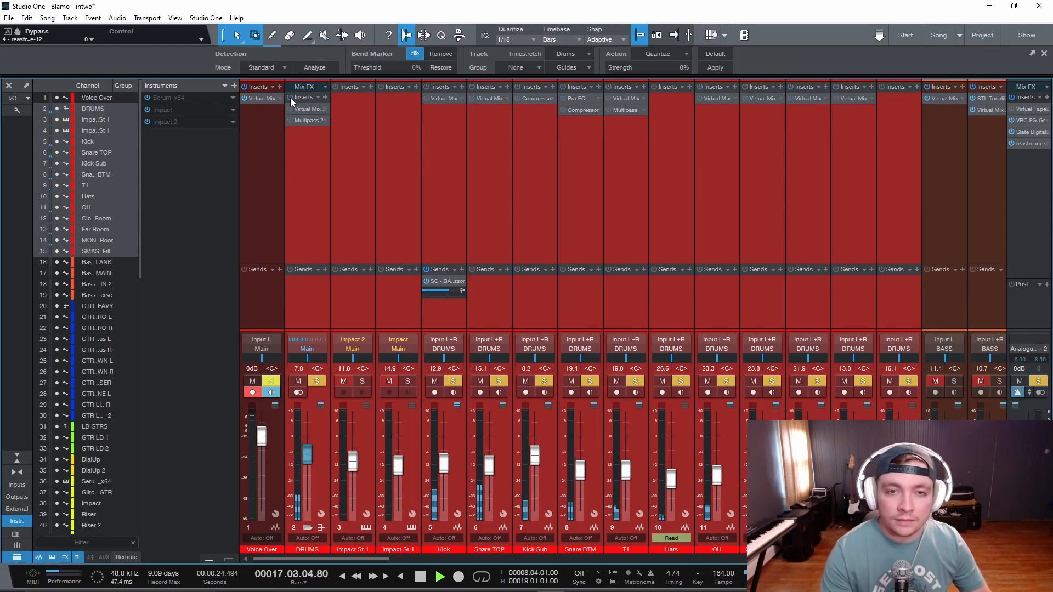
{"action": "left_click", "coordinate": [290, 97]}
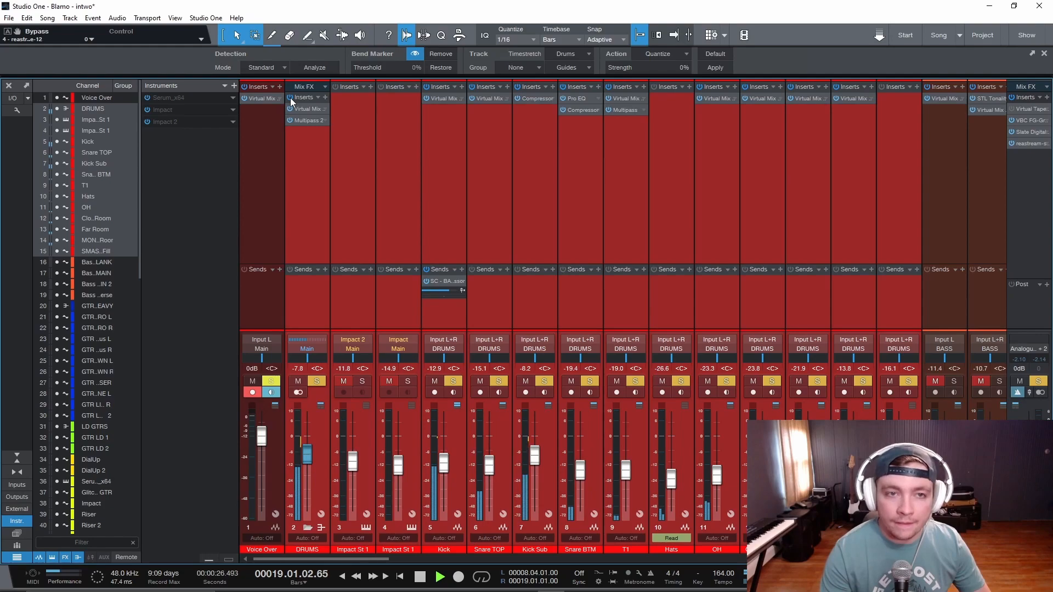
{"action": "key", "text": "space"}
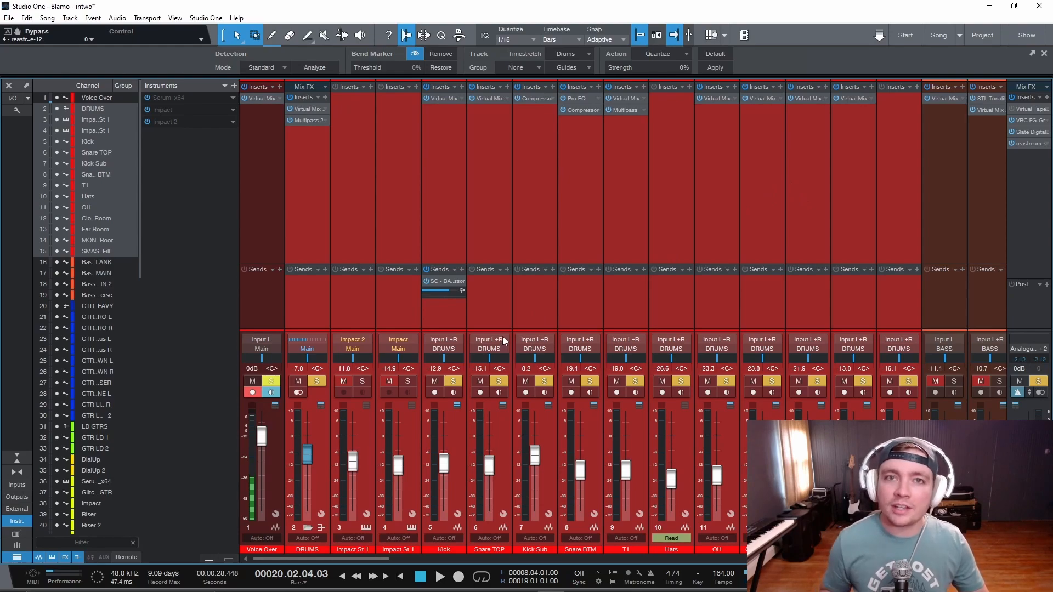
- Close the mixer, unsolo the DRUMS folder and play the full mix from bar 9
{"action": "key", "text": "F3"}
{"action": "left_click", "coordinate": [251, 87]}
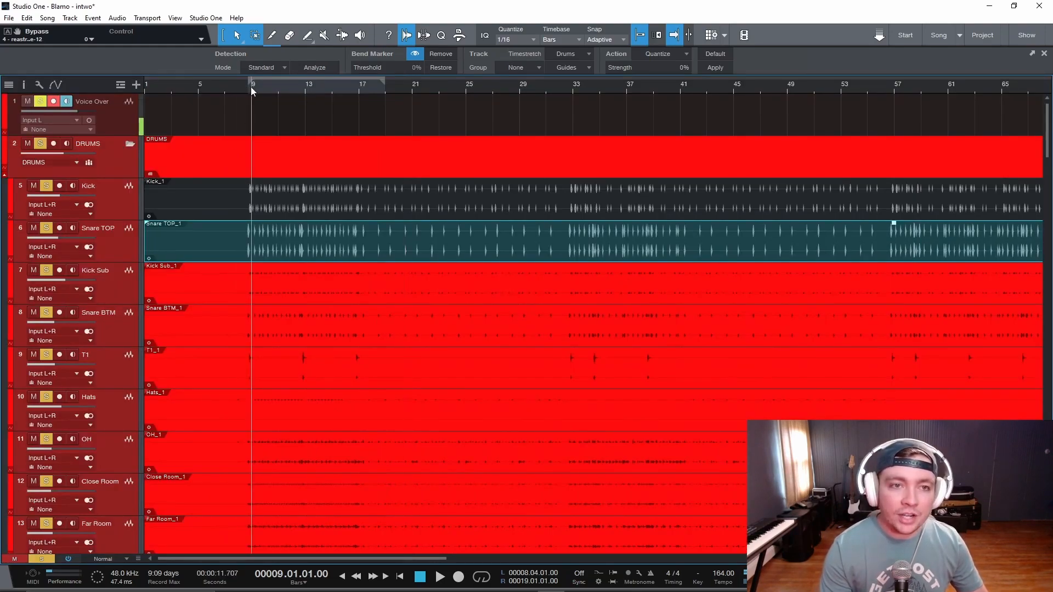
{"action": "left_click", "coordinate": [41, 144]}
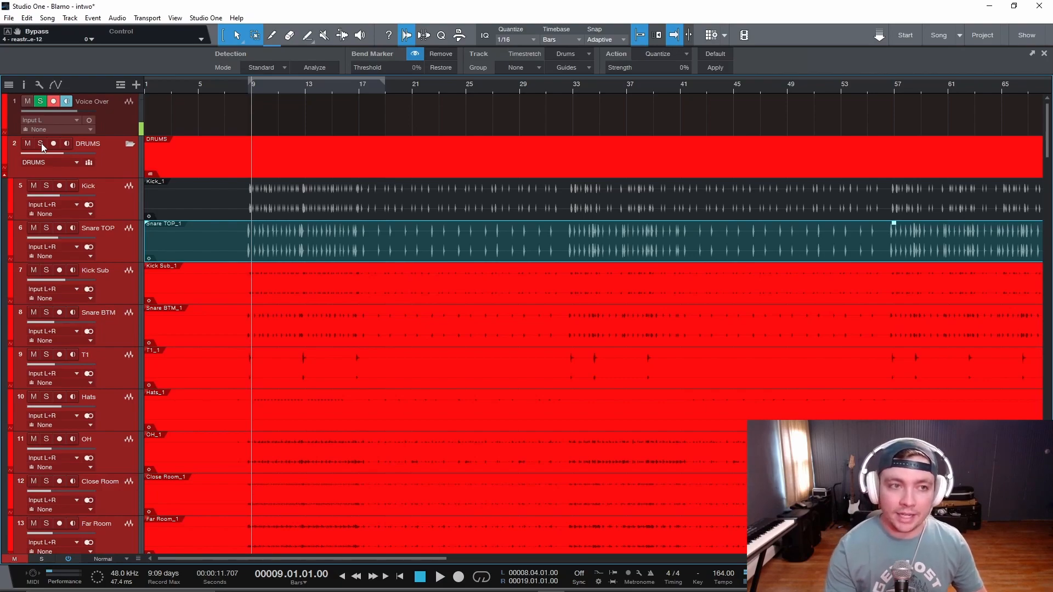
{"action": "key", "text": "space"}
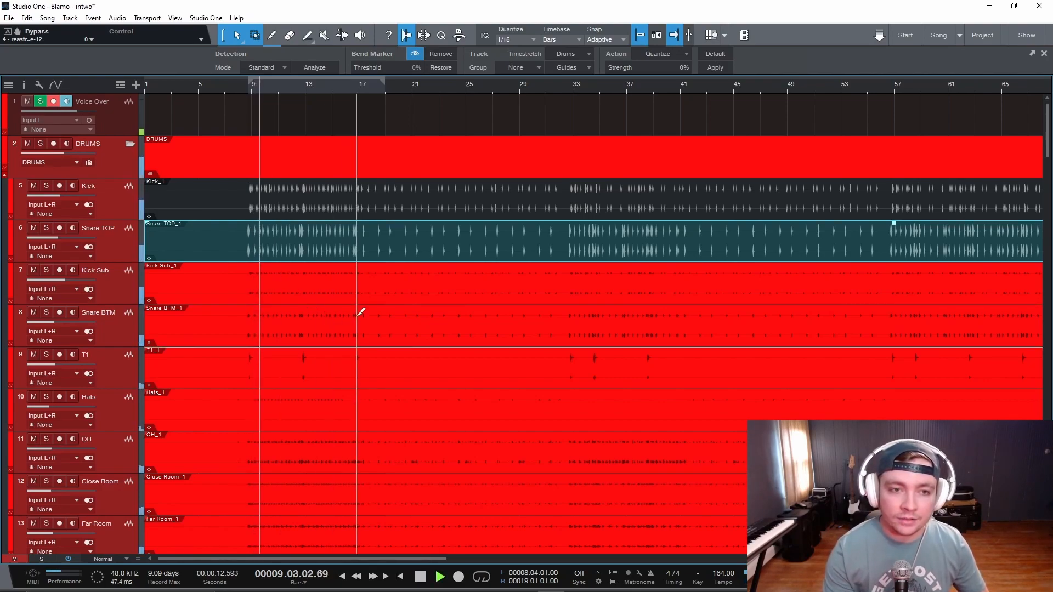
{"action": "scroll", "coordinate": [358, 315], "scroll_direction": "up", "scroll_amount": 4}
{"action": "scroll", "coordinate": [358, 315], "scroll_direction": "left", "scroll_amount": 5}
{"action": "scroll", "coordinate": [423, 332], "scroll_direction": "down", "scroll_amount": 1}
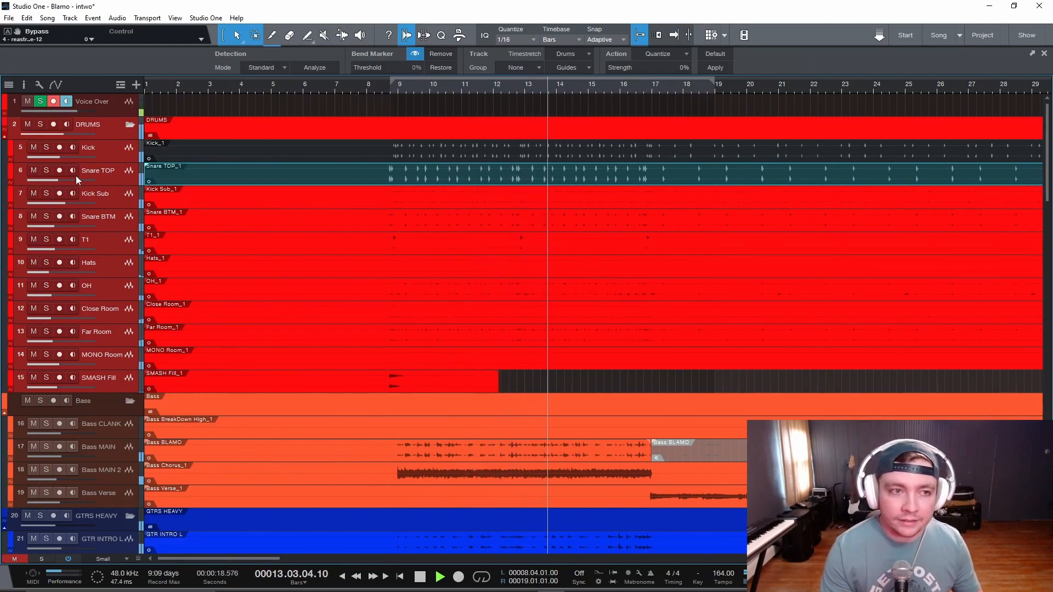
- Solo the DRUMS folder during playback, stop, and turn its solo off again
{"action": "left_click", "coordinate": [41, 126]}
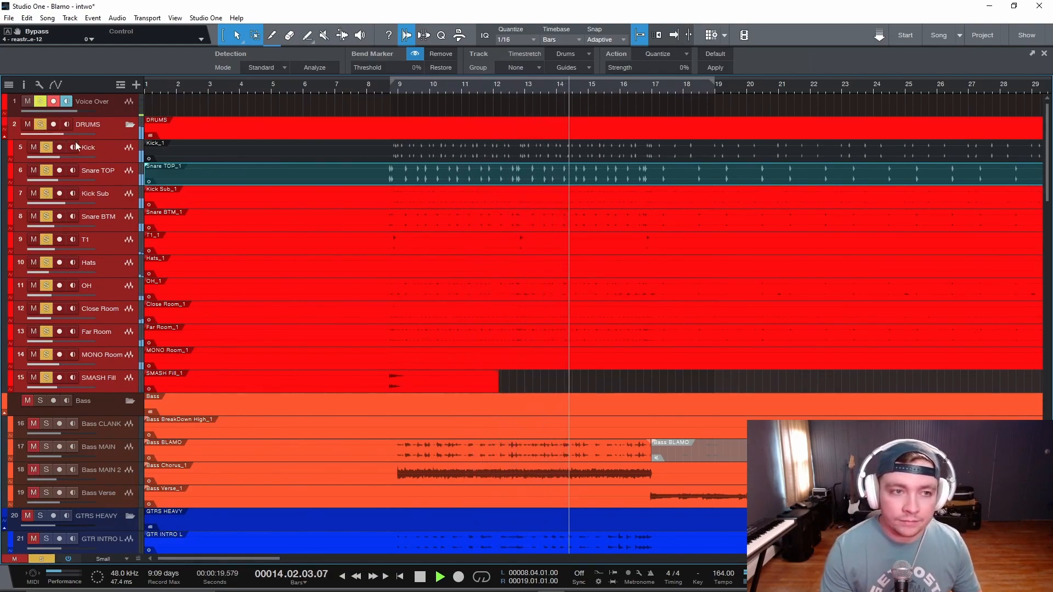
{"action": "key", "text": "space"}
{"action": "left_click", "coordinate": [121, 129]}
{"action": "left_click", "coordinate": [38, 125]}
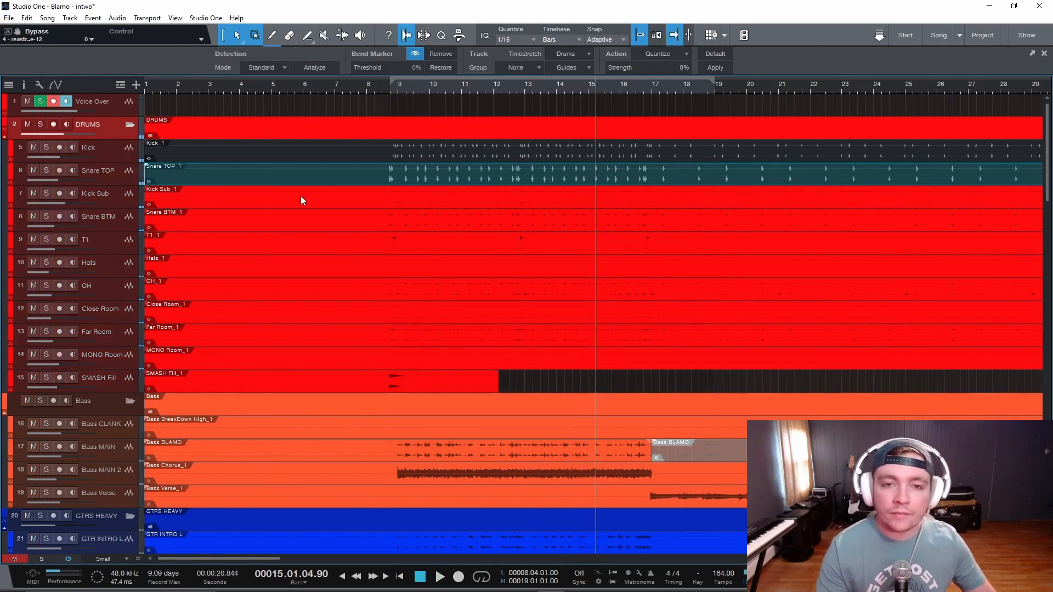
- Enlarge the track heights and select the Kick and Snare TOP tracks one after the other
{"action": "scroll", "coordinate": [422, 267], "scroll_direction": "up", "scroll_amount": 2}
{"action": "scroll", "coordinate": [427, 274], "scroll_direction": "up", "scroll_amount": 4}
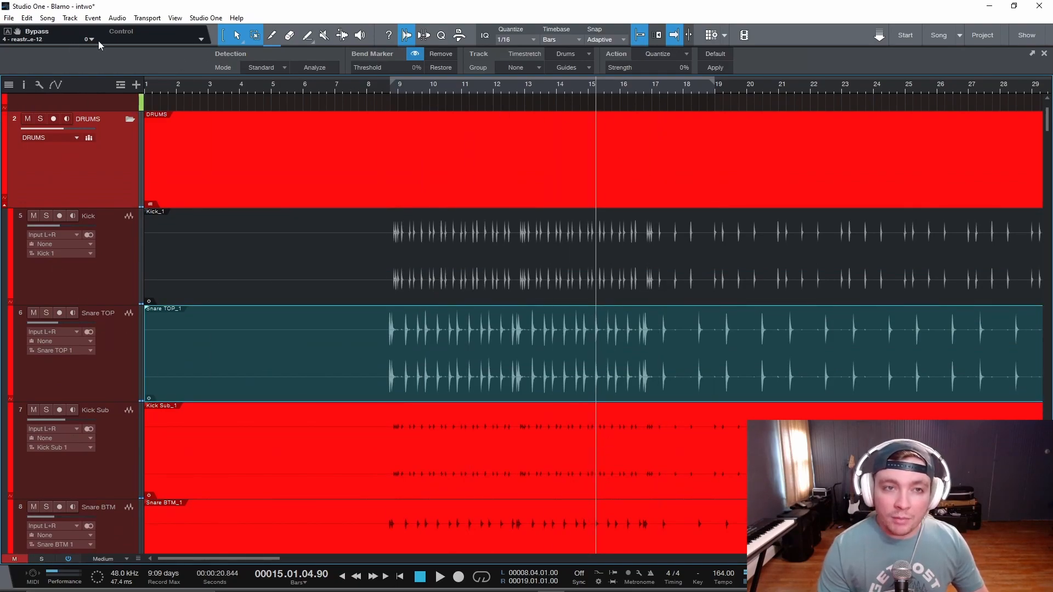
{"action": "left_click", "coordinate": [107, 282]}
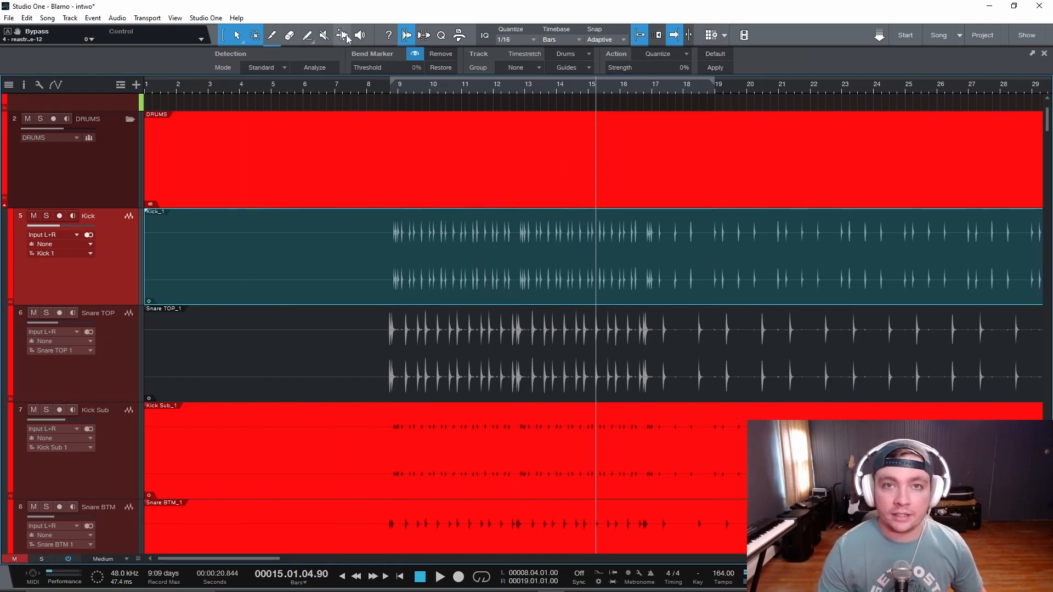
{"action": "left_click", "coordinate": [115, 384]}
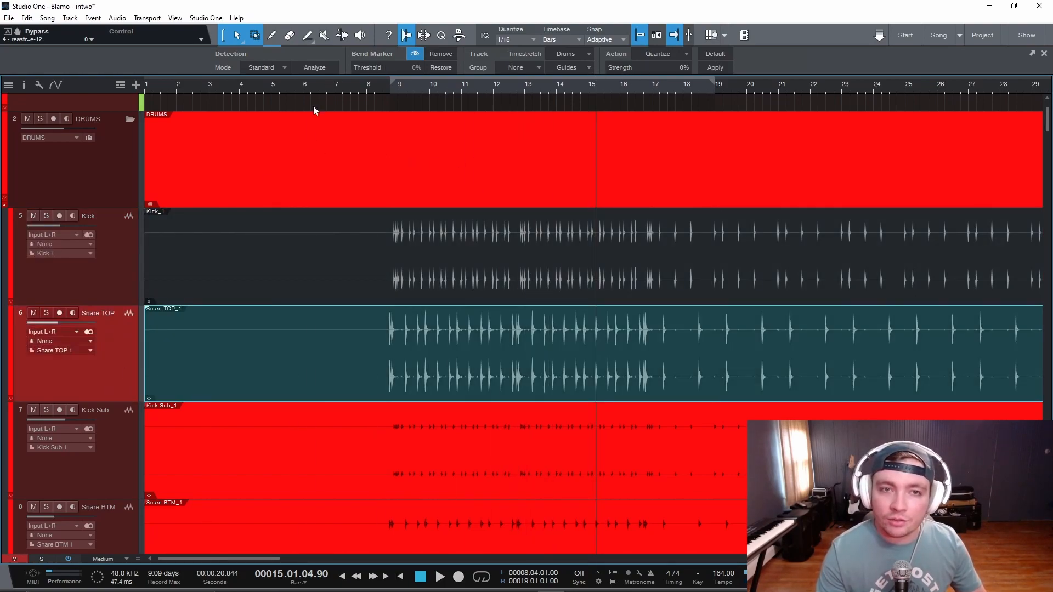
- Solo the Snare TOP track and listen to its opening section up to bar 13
{"action": "scroll", "coordinate": [439, 364], "scroll_direction": "up", "scroll_amount": 6}
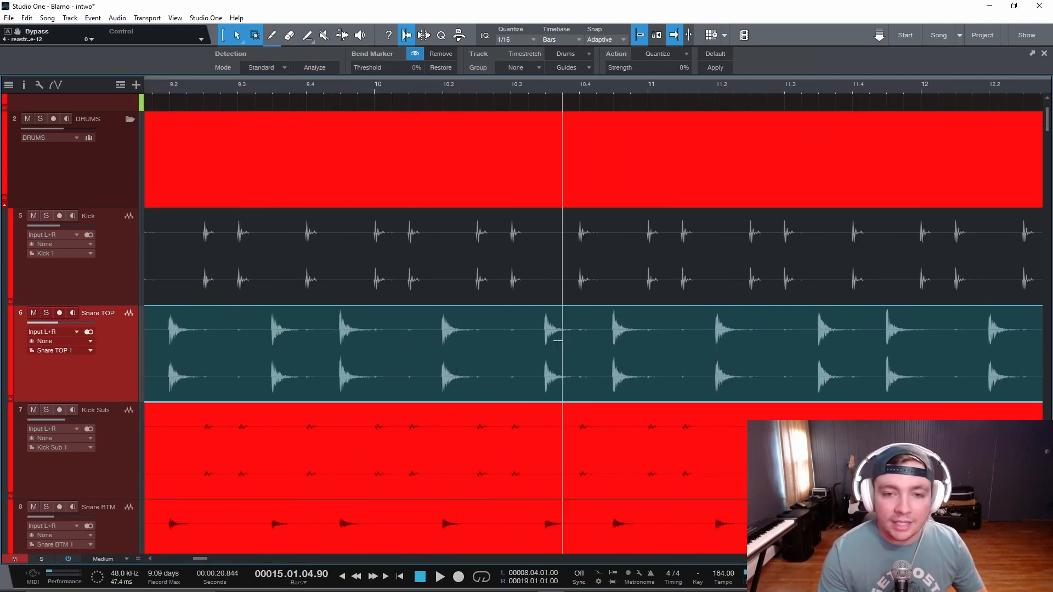
{"action": "left_click", "coordinate": [48, 316]}
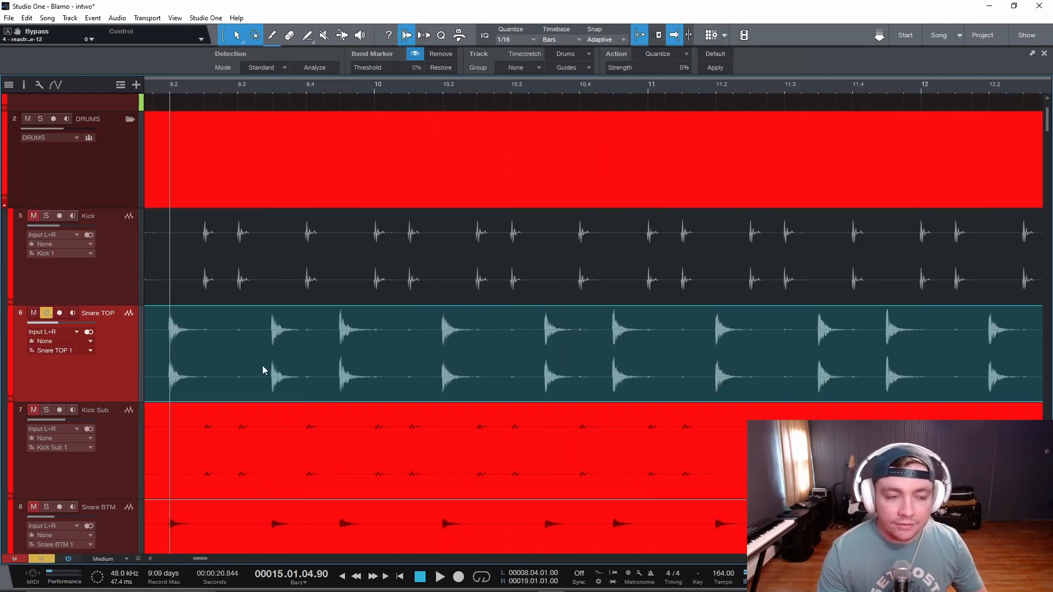
{"action": "scroll", "coordinate": [305, 311], "scroll_direction": "down", "scroll_amount": 3}
{"action": "left_click", "coordinate": [338, 105]}
{"action": "key", "text": "space"}
{"action": "scroll", "coordinate": [381, 282], "scroll_direction": "up", "scroll_amount": 3}
{"action": "scroll", "coordinate": [517, 372], "scroll_direction": "down", "scroll_amount": 3}
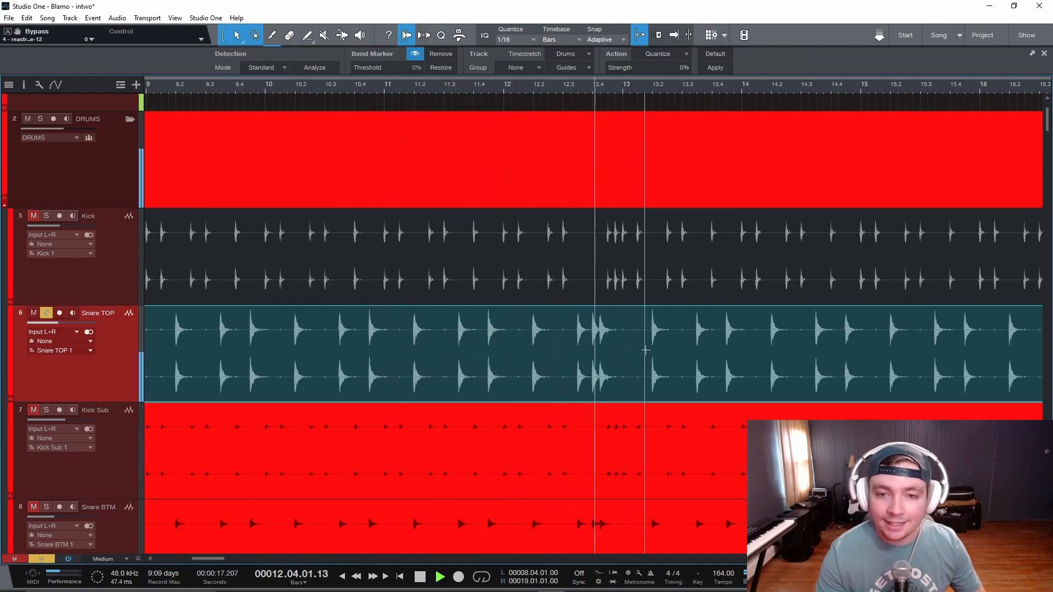
{"action": "key", "text": "space"}
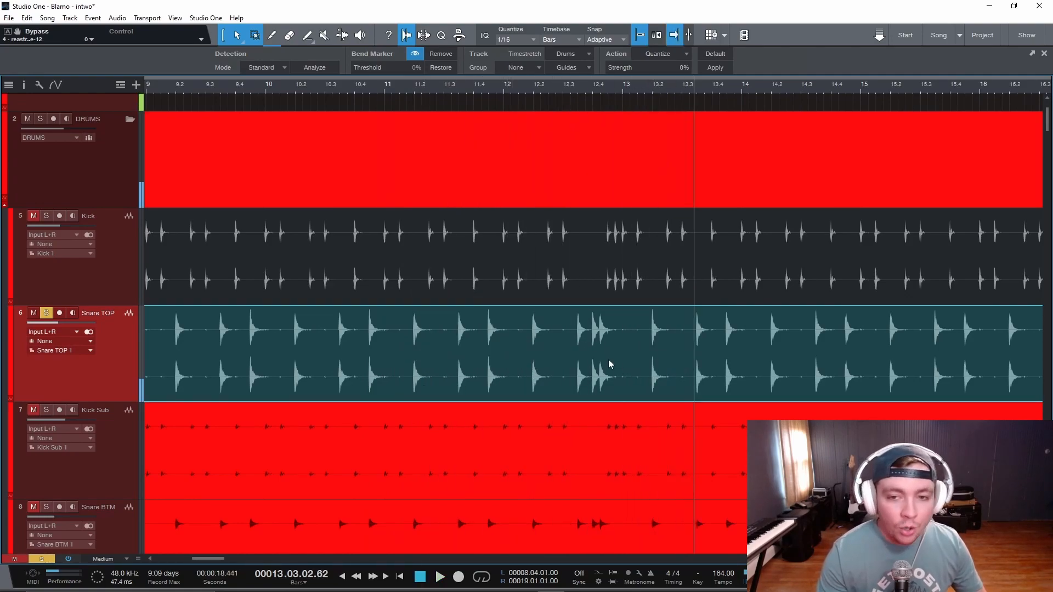
- Replay short passages of the soloed Snare TOP around bars 12 and 13, stopping after each one
{"action": "left_click", "coordinate": [638, 348]}
{"action": "key", "text": "space"}
{"action": "key", "text": "space"}
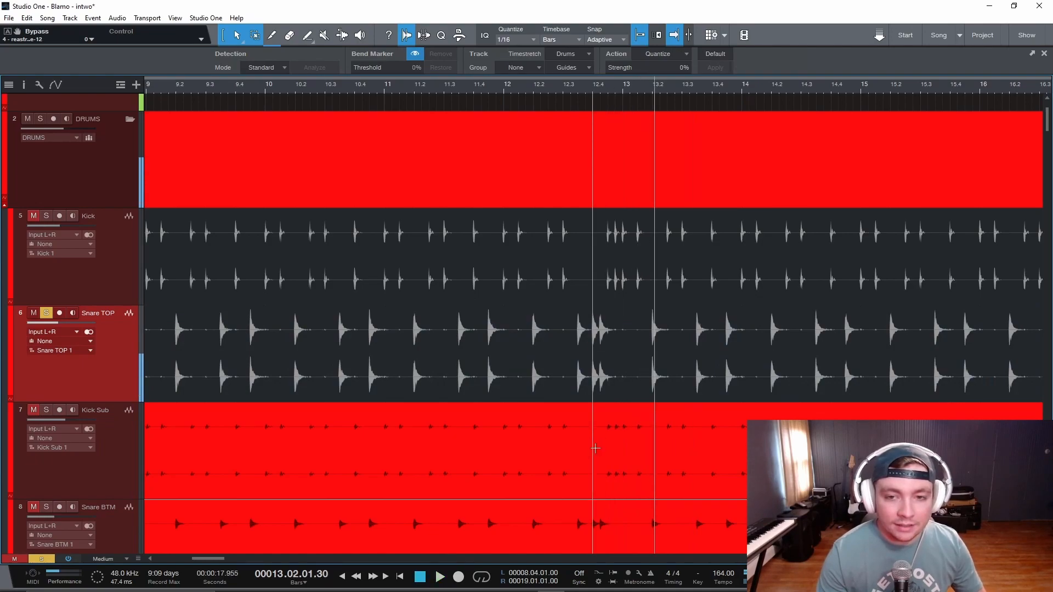
{"action": "left_click", "coordinate": [637, 348]}
{"action": "key", "text": "space"}
{"action": "key", "text": "space"}
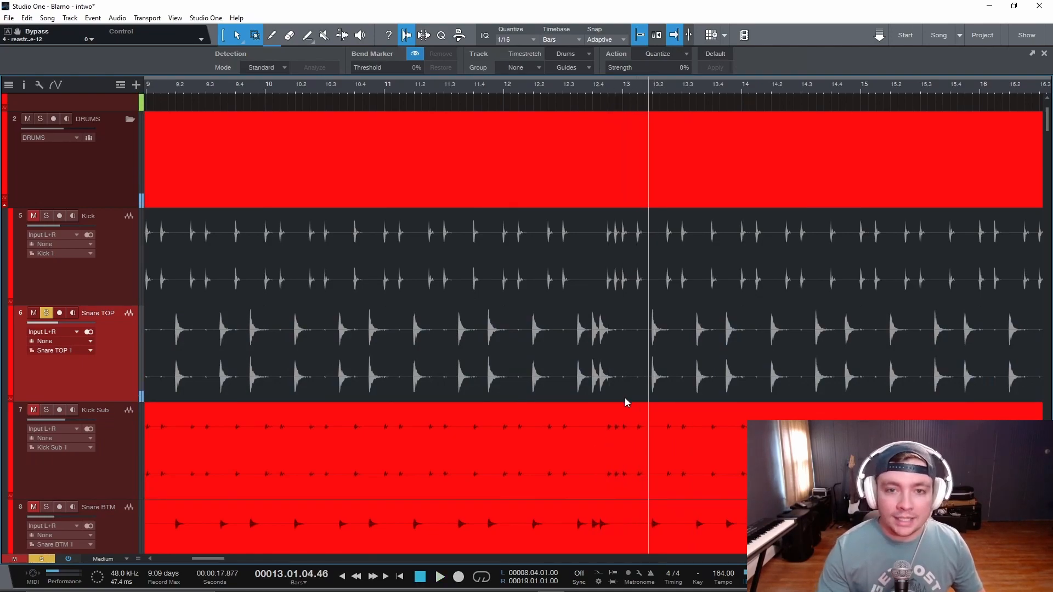
{"action": "left_click", "coordinate": [489, 351]}
{"action": "key", "text": "space"}
{"action": "key", "text": "space"}
- Play from bar 9, switching the solo from Snare TOP to Kick during playback, and stop
{"action": "scroll", "coordinate": [370, 376], "scroll_direction": "down", "scroll_amount": 5}
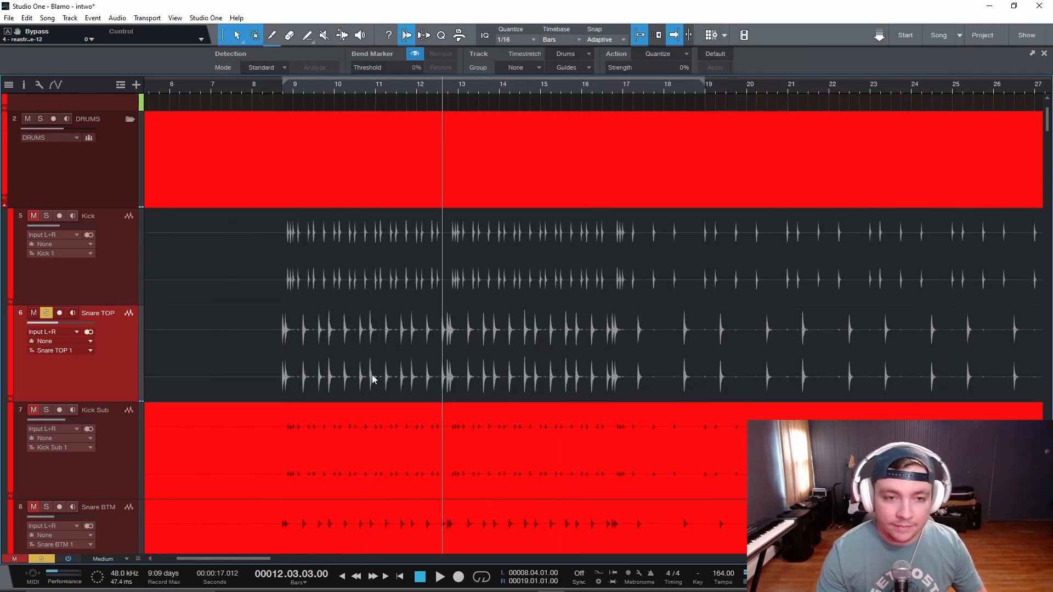
{"action": "scroll", "coordinate": [371, 377], "scroll_direction": "left", "scroll_amount": 2}
{"action": "left_click", "coordinate": [374, 90]}
{"action": "key", "text": "space"}
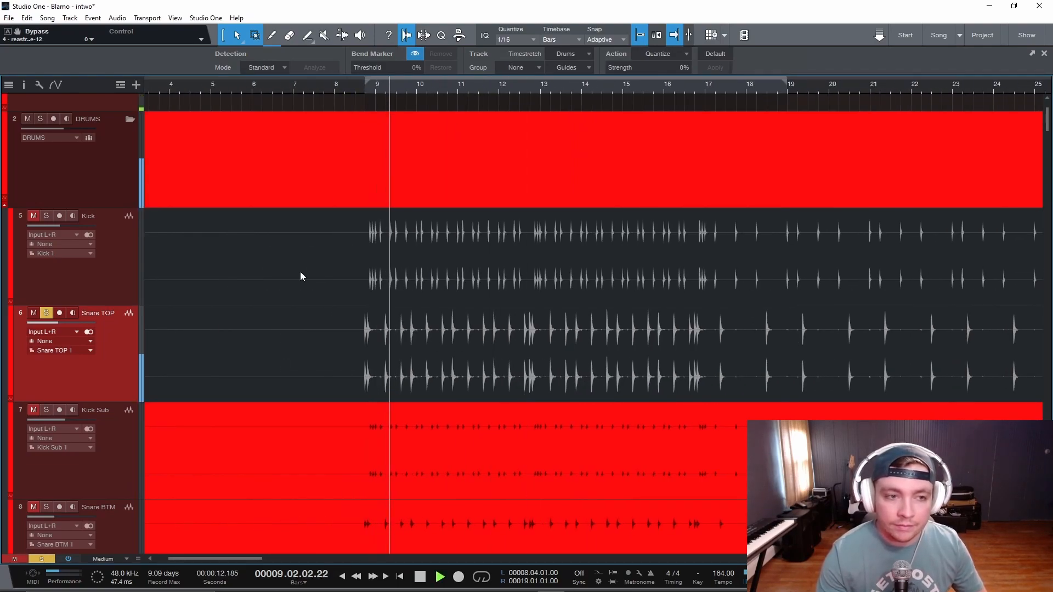
{"action": "left_click", "coordinate": [46, 215]}
{"action": "left_click", "coordinate": [47, 312]}
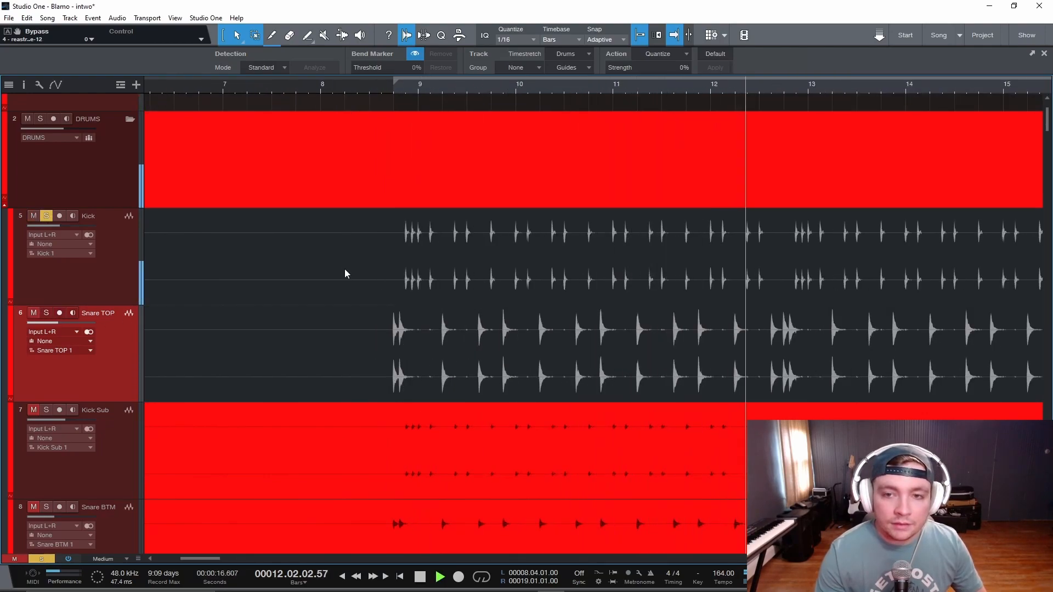
{"action": "scroll", "coordinate": [376, 258], "scroll_direction": "up", "scroll_amount": 2}
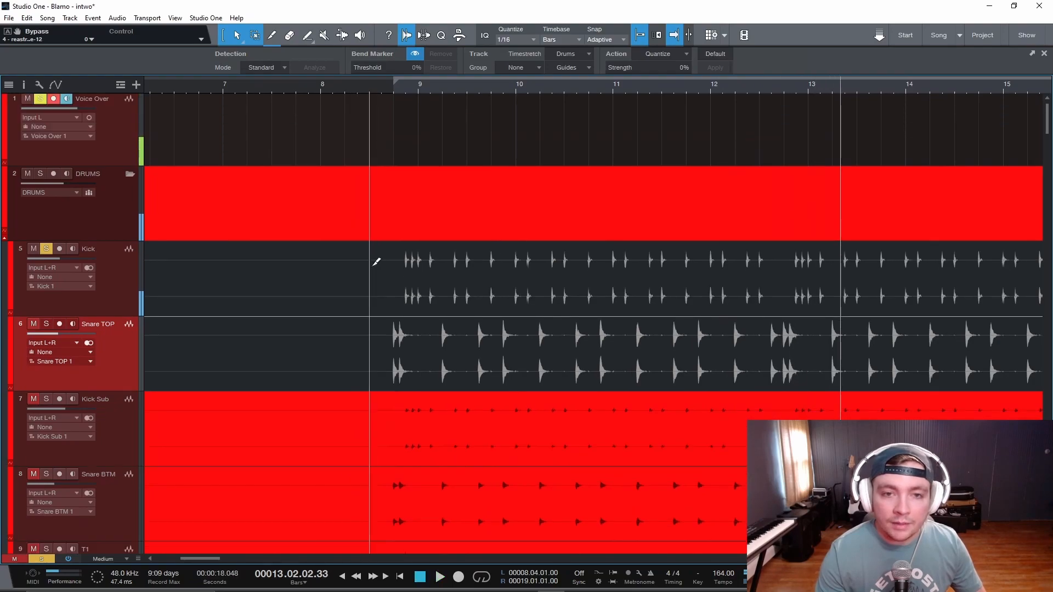
- Switch the solo from Kick back to Snare TOP and play the part from just before bar 9
{"action": "scroll", "coordinate": [482, 301], "scroll_direction": "down", "scroll_amount": 3}
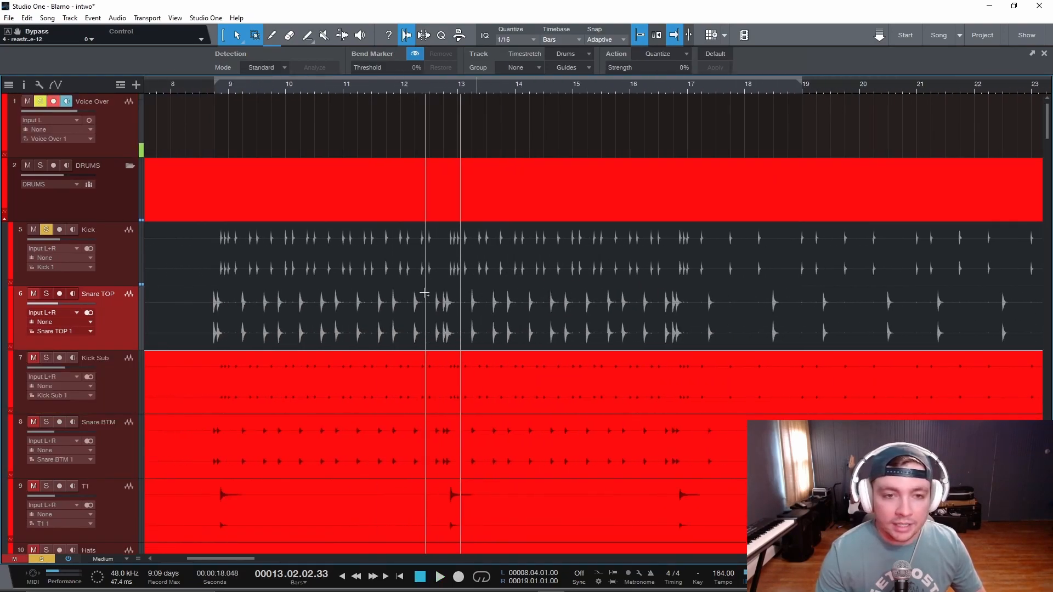
{"action": "scroll", "coordinate": [422, 302], "scroll_direction": "left", "scroll_amount": 2}
{"action": "left_click", "coordinate": [39, 297]}
{"action": "left_click", "coordinate": [47, 230]}
{"action": "left_click", "coordinate": [305, 154]}
{"action": "key", "text": "space"}
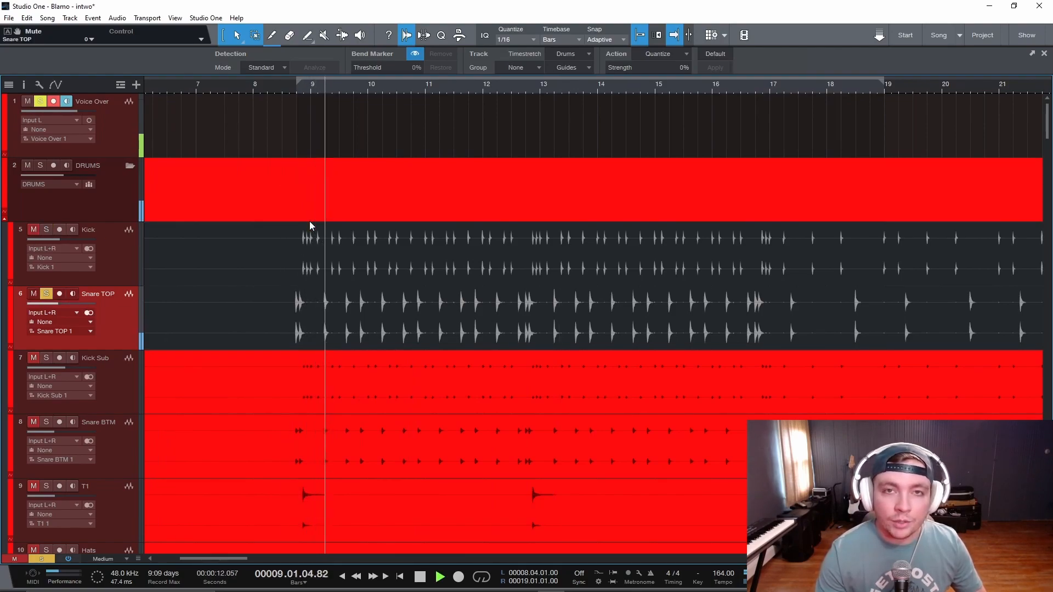
{"action": "key", "text": "space"}
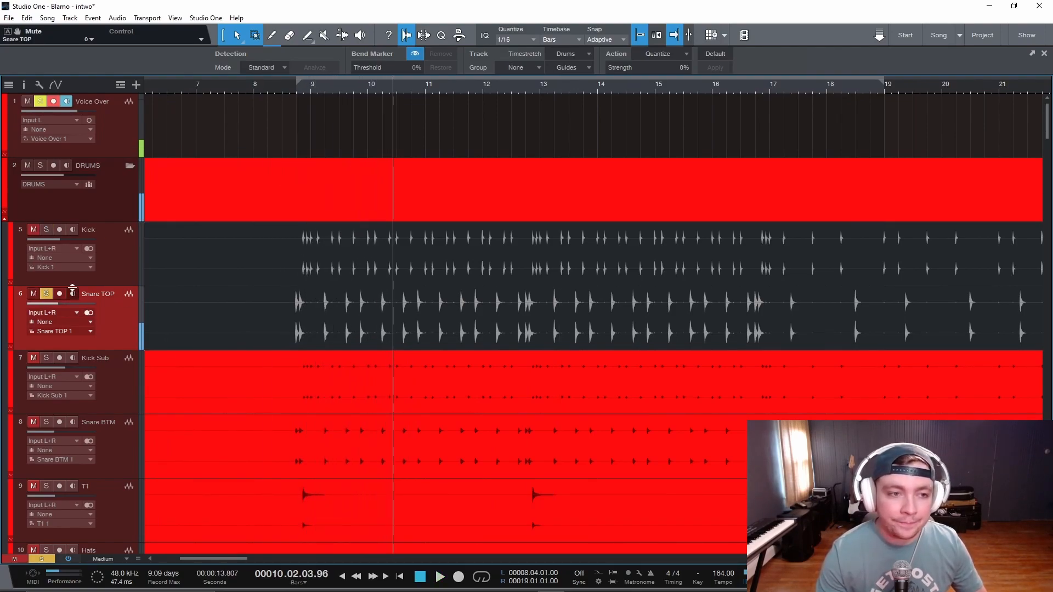
- Solo only the Kick track and detect the transients of its long main event, checking the resulting markers against the hits
{"action": "left_click", "coordinate": [46, 229]}
{"action": "left_click", "coordinate": [117, 262]}
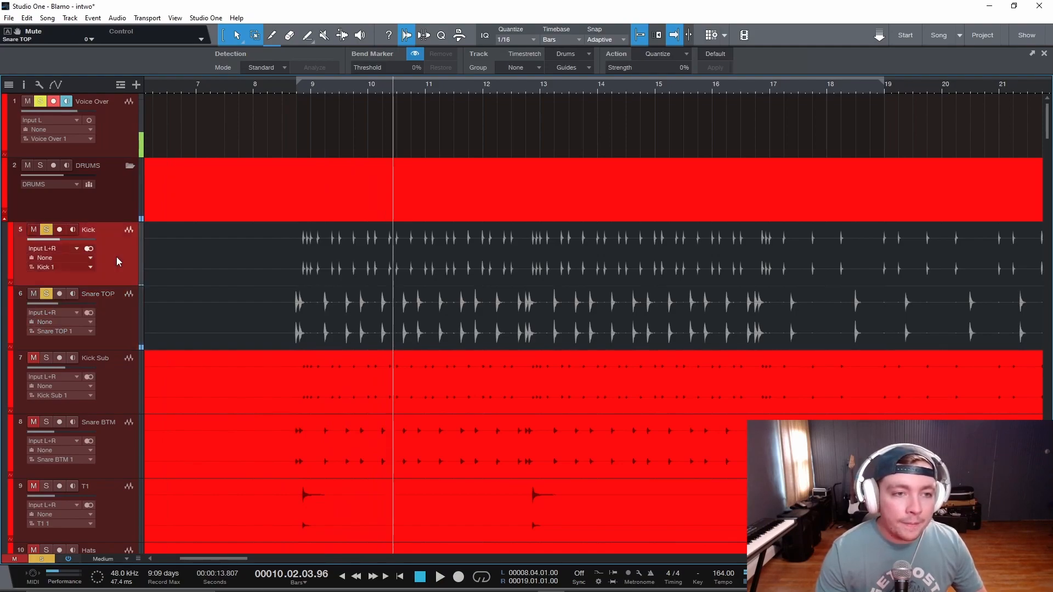
{"action": "key", "text": "ctrl+space"}
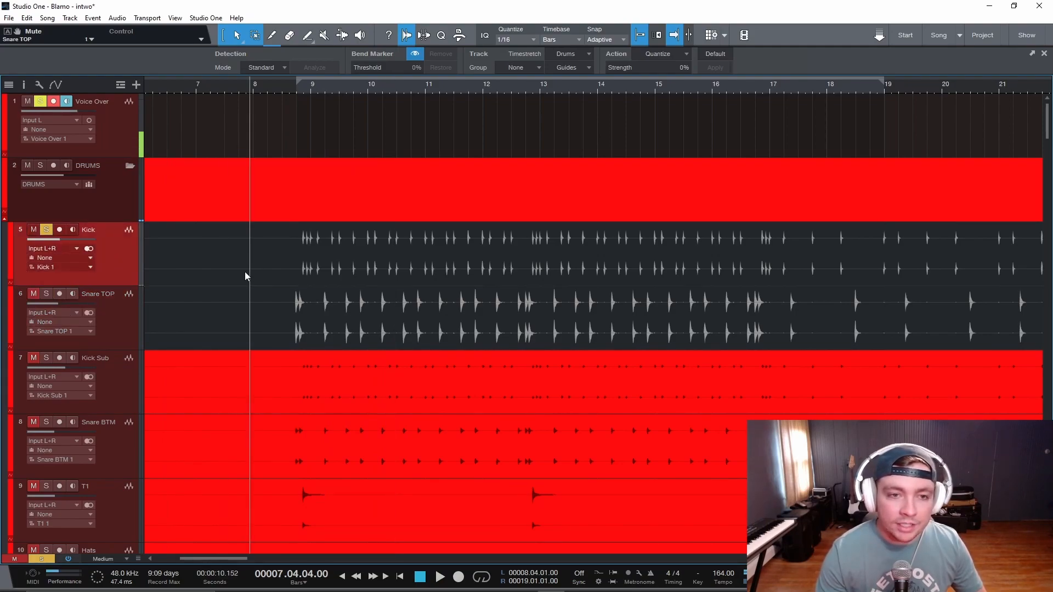
{"action": "left_click", "coordinate": [245, 272]}
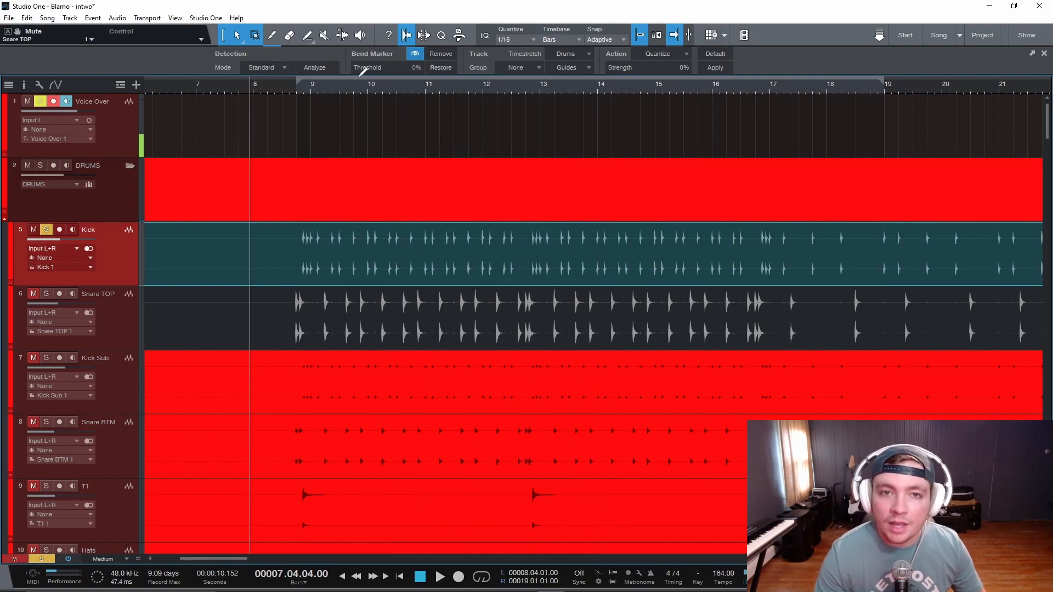
{"action": "left_click", "coordinate": [715, 68]}
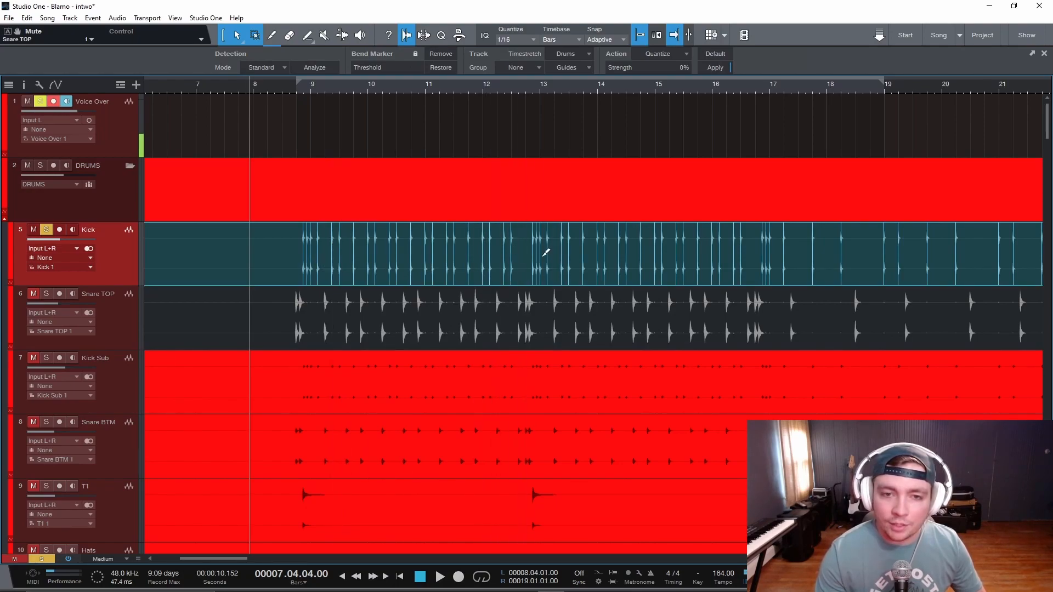
{"action": "scroll", "coordinate": [548, 263], "scroll_direction": "up", "scroll_amount": 6, "text": "ctrl"}
{"action": "scroll", "coordinate": [567, 264], "scroll_direction": "up", "scroll_amount": 3}
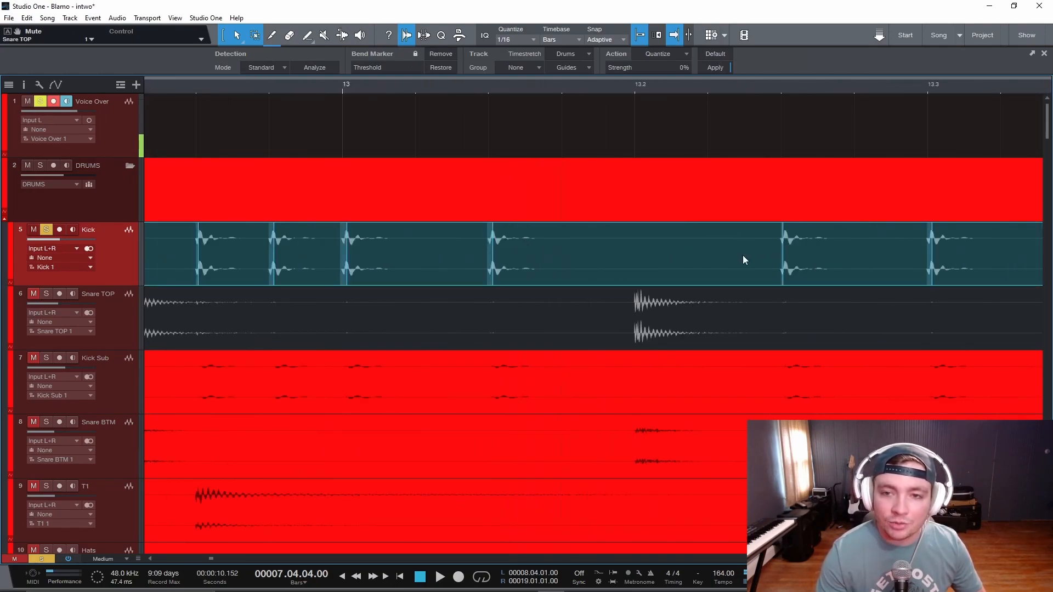
{"action": "scroll", "coordinate": [714, 258], "scroll_direction": "down", "scroll_amount": 4}
{"action": "scroll", "coordinate": [703, 258], "scroll_direction": "down", "scroll_amount": 10}
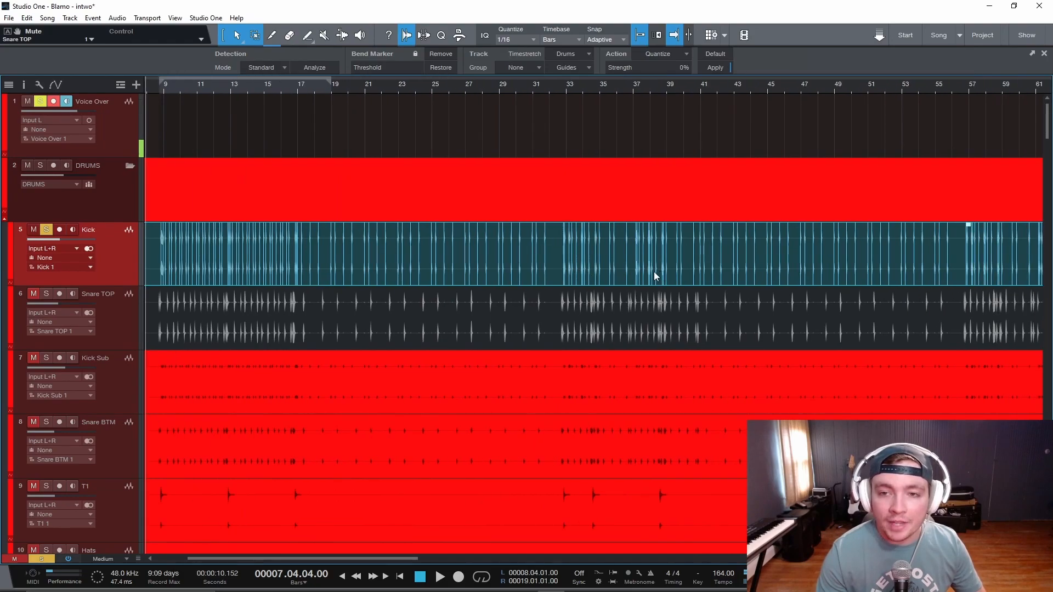
{"action": "scroll", "coordinate": [655, 267], "scroll_direction": "down", "scroll_amount": 3}
- Detect the transients of the short Kick events from bar 113 to the end of the song
{"action": "left_click_drag", "start_coordinate": [856, 267], "coordinate": [795, 265]}
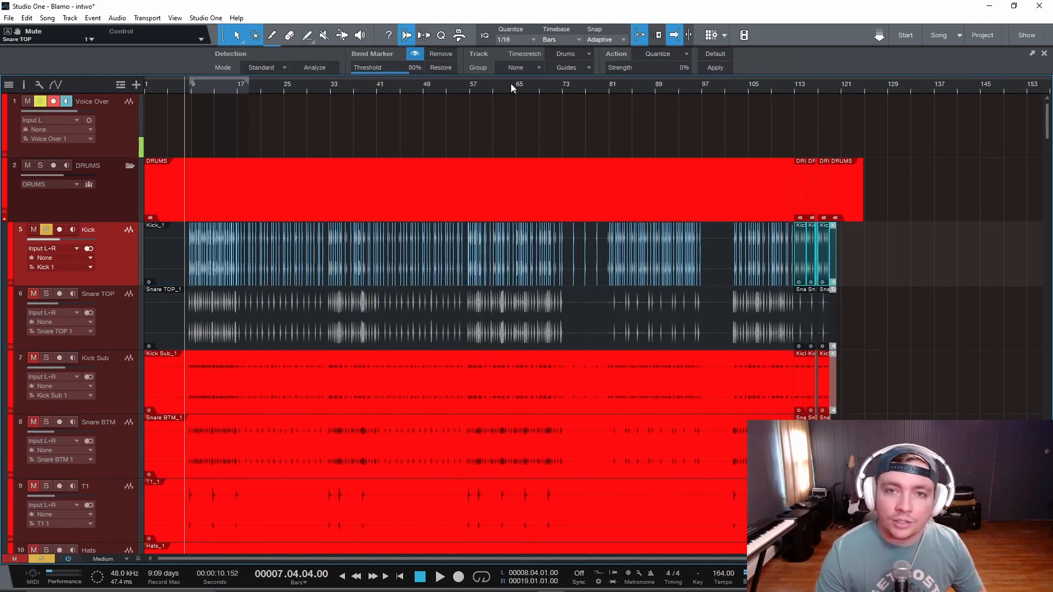
{"action": "left_click", "coordinate": [714, 68]}
{"action": "scroll", "coordinate": [816, 269], "scroll_direction": "up", "scroll_amount": 10}
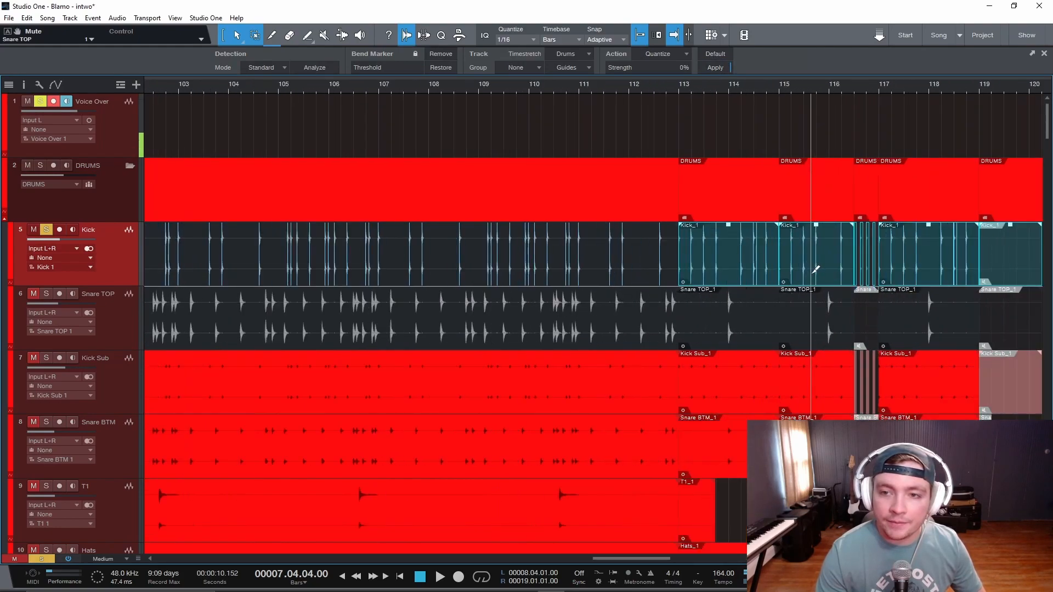
- Detect the transients of all Snare TOP events and check the markers on the hits
{"action": "scroll", "coordinate": [812, 271], "scroll_direction": "down", "scroll_amount": 10}
{"action": "left_click_drag", "start_coordinate": [817, 329], "coordinate": [147, 322]}
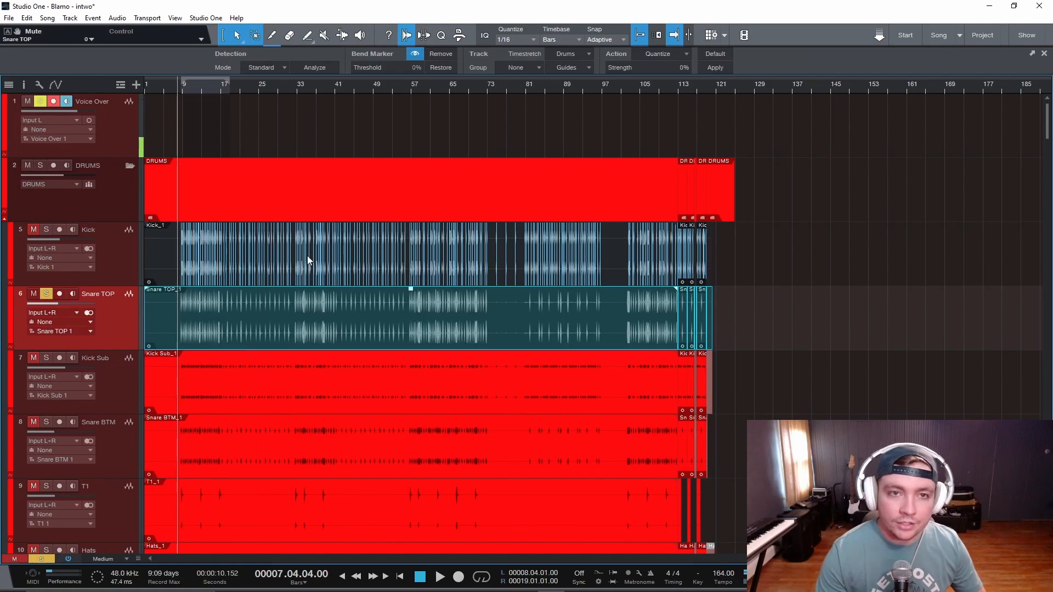
{"action": "left_click", "coordinate": [716, 68]}
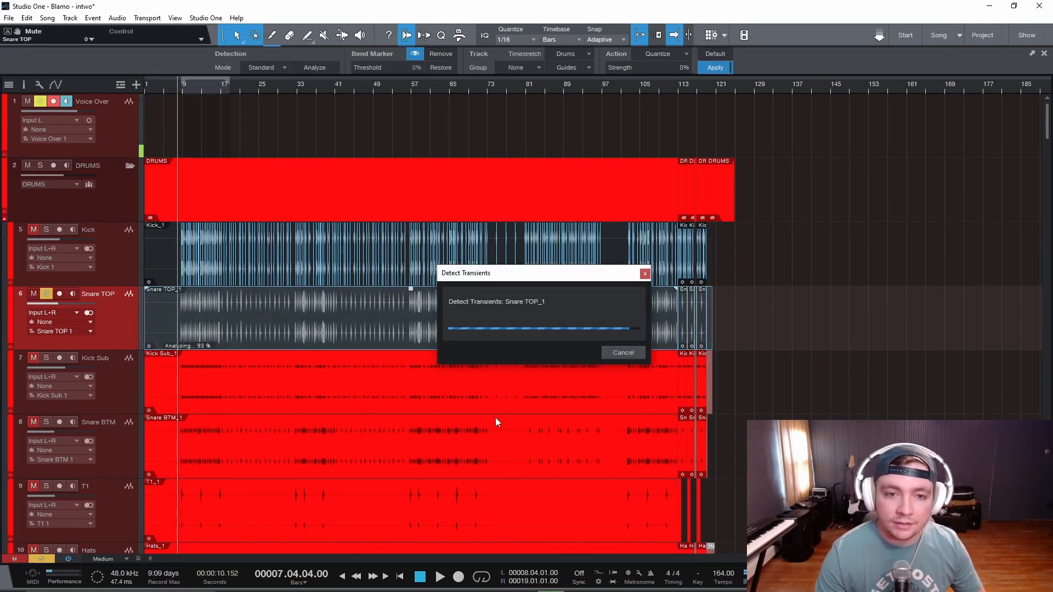
{"action": "scroll", "coordinate": [439, 351], "scroll_direction": "up", "scroll_amount": 8}
{"action": "scroll", "coordinate": [455, 334], "scroll_direction": "up", "scroll_amount": 8}
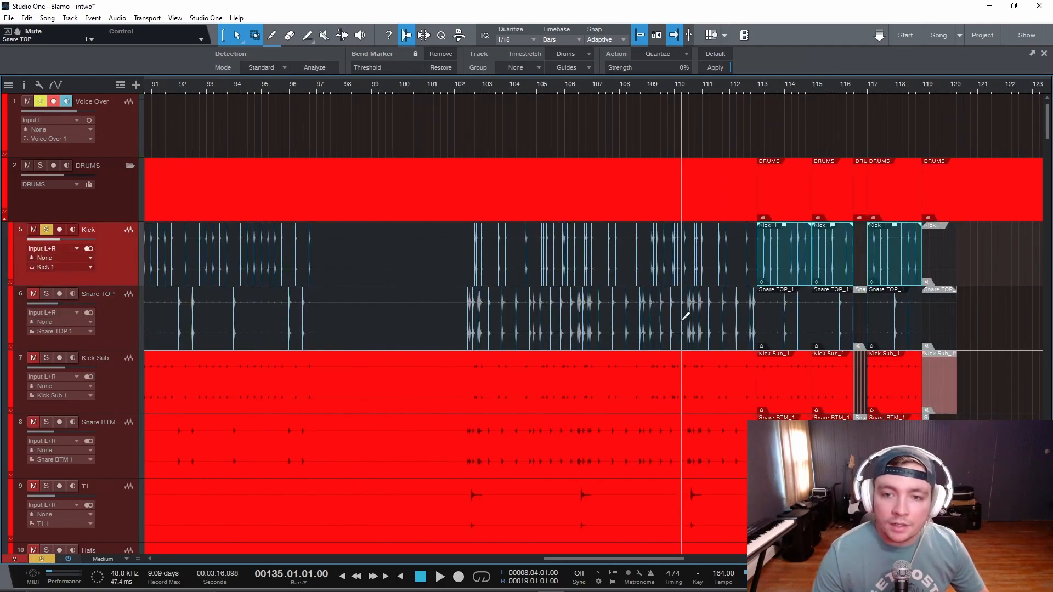
{"action": "scroll", "coordinate": [683, 320], "scroll_direction": "down", "scroll_amount": 6}
{"action": "scroll", "coordinate": [681, 325], "scroll_direction": "left", "scroll_amount": 3}
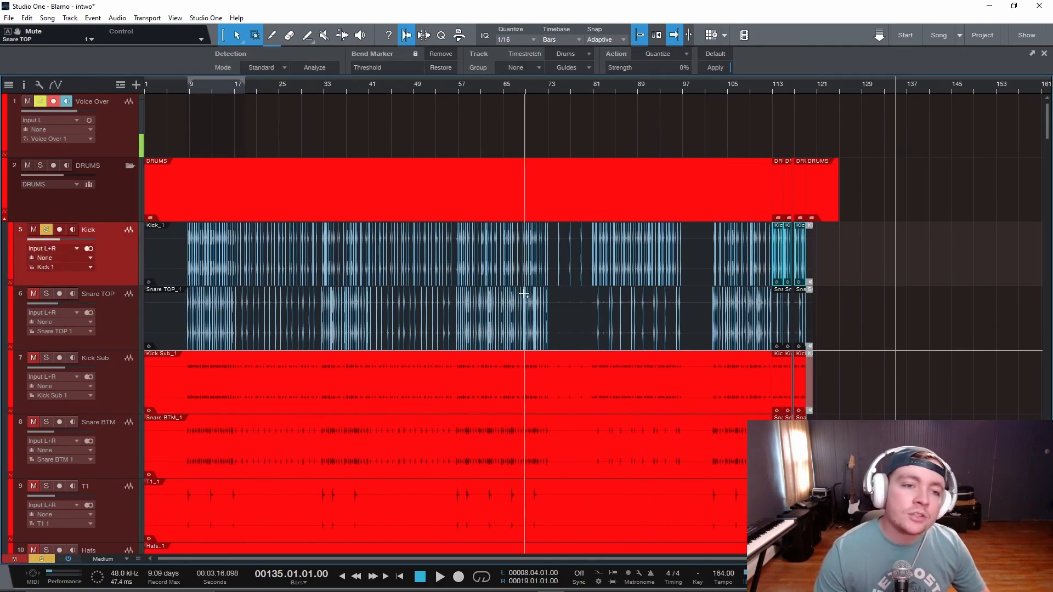
- Add an instrument track named Kick Sample directly below the Kick track
{"action": "left_click", "coordinate": [113, 335]}
{"action": "left_click", "coordinate": [114, 257]}
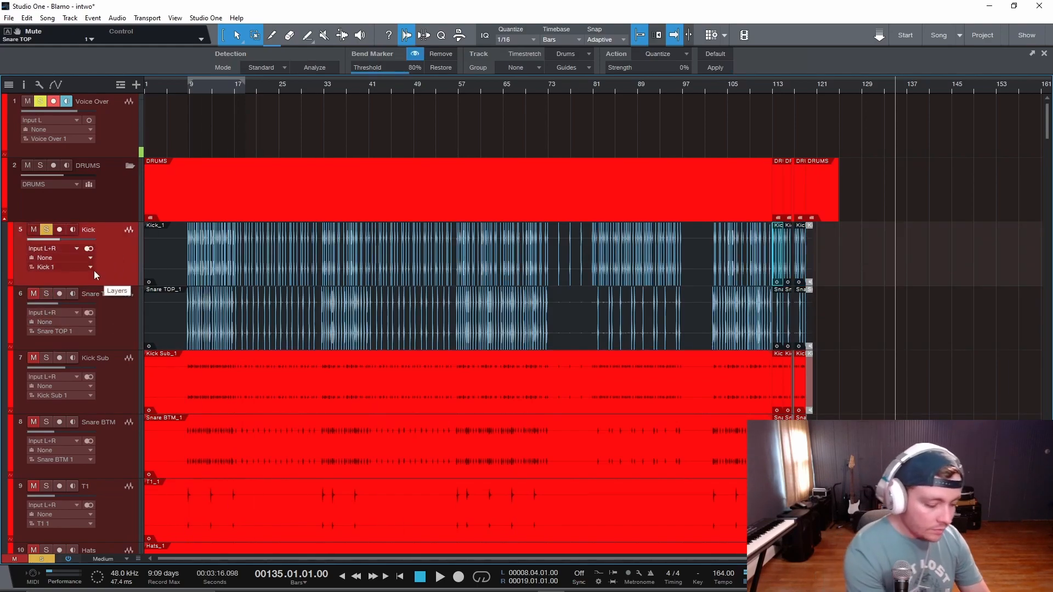
{"action": "key", "text": "t"}
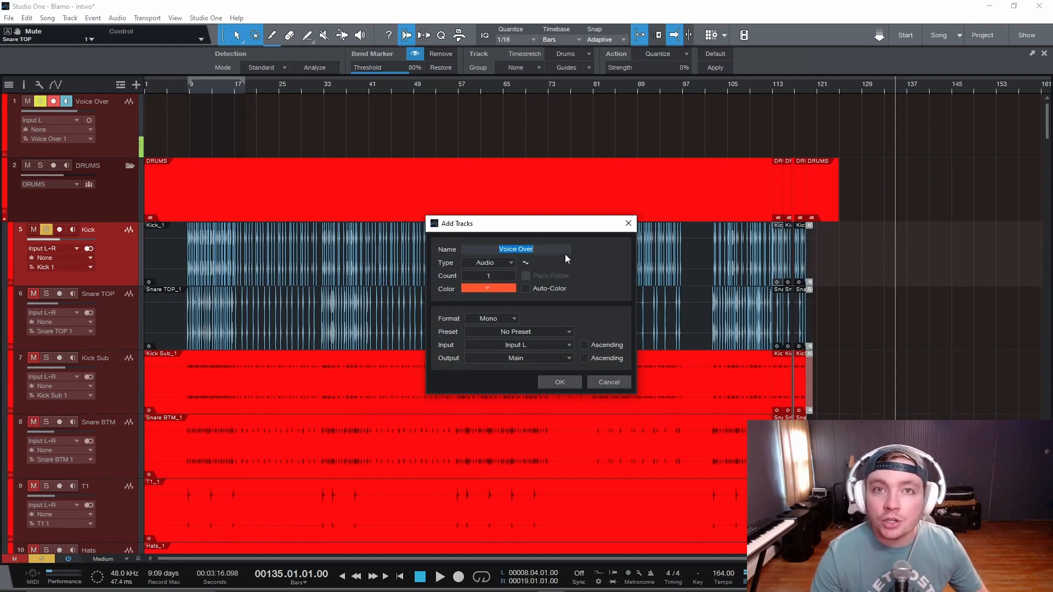
{"action": "key", "text": "BackSpace"}
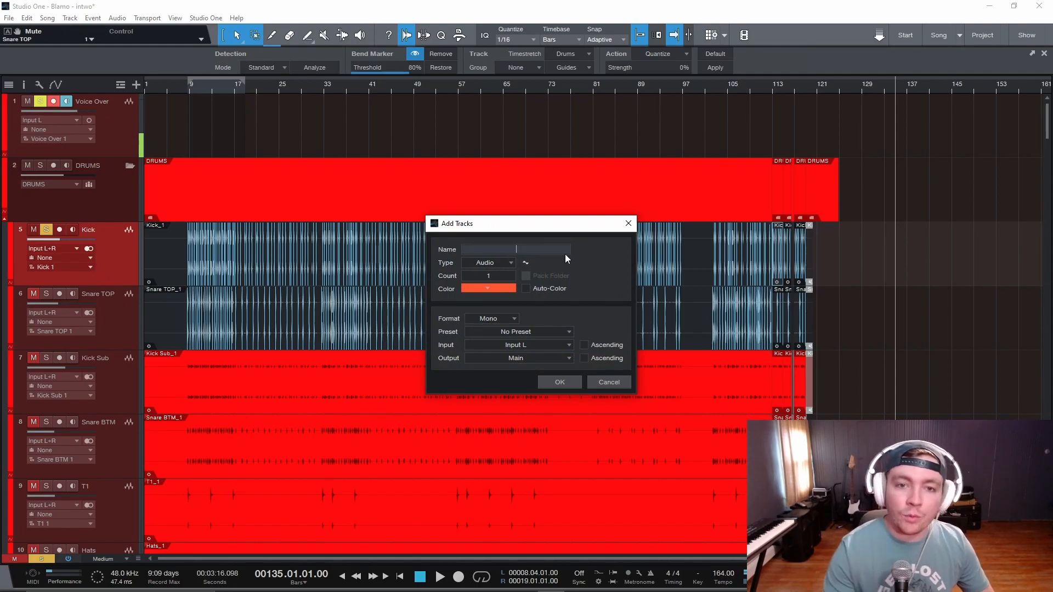
{"action": "left_click", "coordinate": [488, 262]}
{"action": "left_click", "coordinate": [508, 288]}
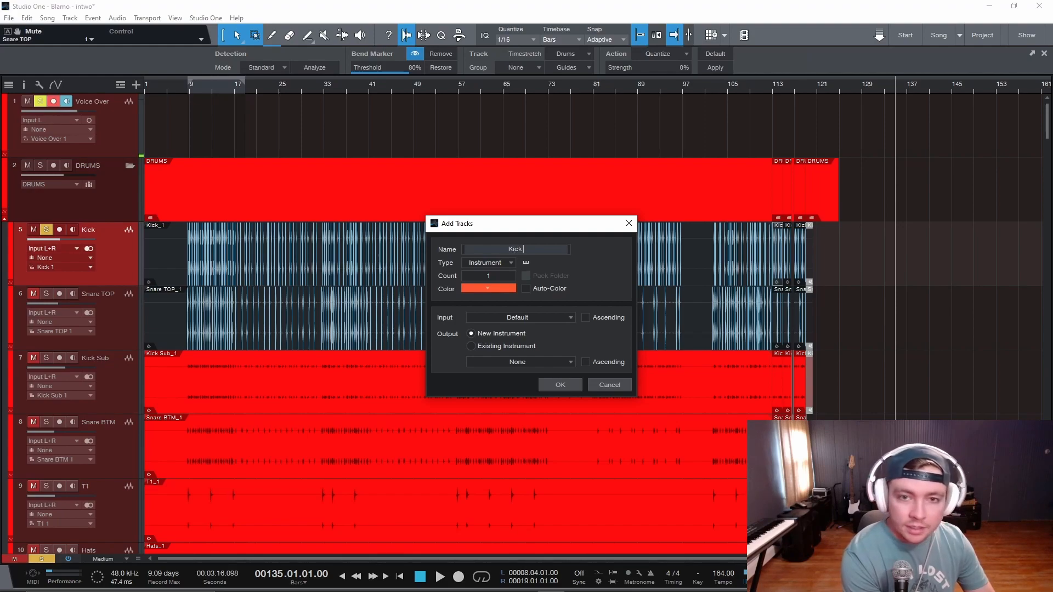
{"action": "type", "text": "Kick Sample"}
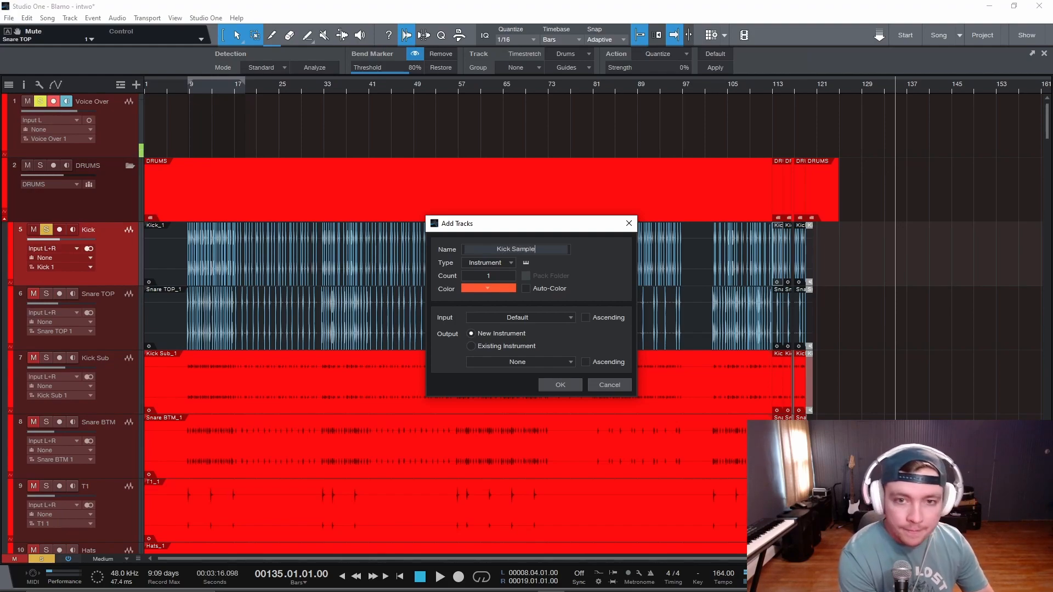
{"action": "key", "text": "Return"}
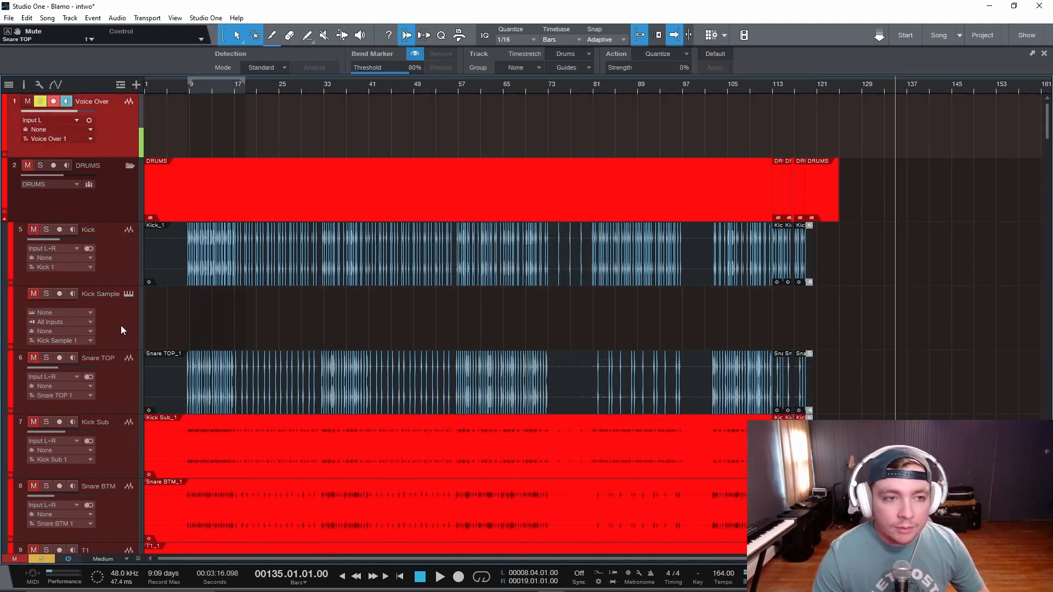
- Add a second instrument track named Snare Sample
{"action": "type", "text": "t"}
{"action": "type", "text": "S"}
{"action": "type", "text": "nare Samp"}
{"action": "key", "text": "BackSpace"}
{"action": "key", "text": "BackSpace"}
{"action": "type", "text": "mple"}
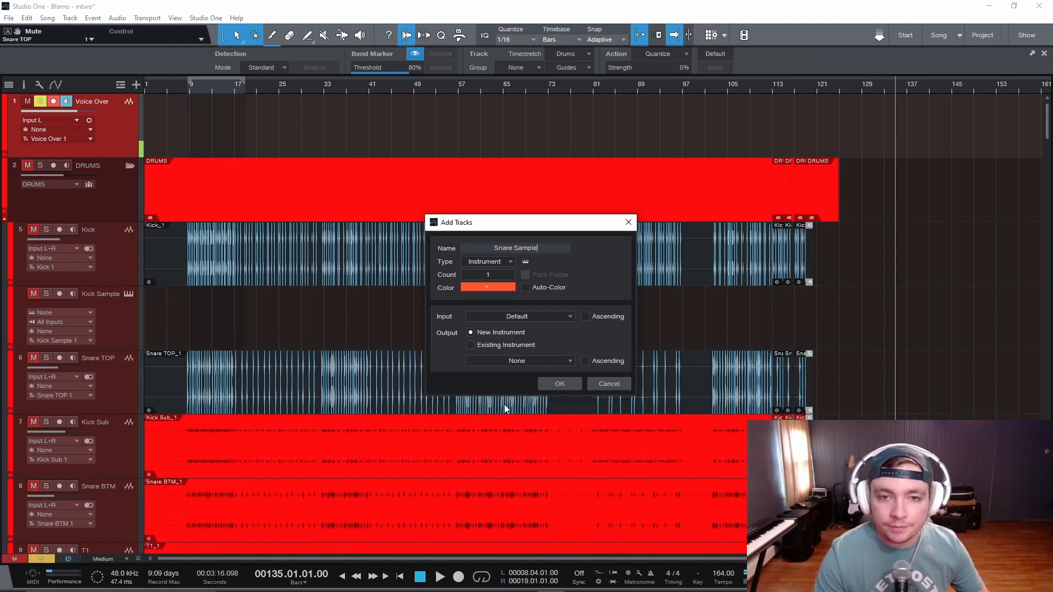
{"action": "left_click", "coordinate": [562, 389]}
- Place the Kick Sample track above Snare Sample, both directly above Kick in the DRUMS folder, and unsolo Snare Sample
{"action": "left_click_drag", "start_coordinate": [116, 196], "coordinate": [120, 343]}
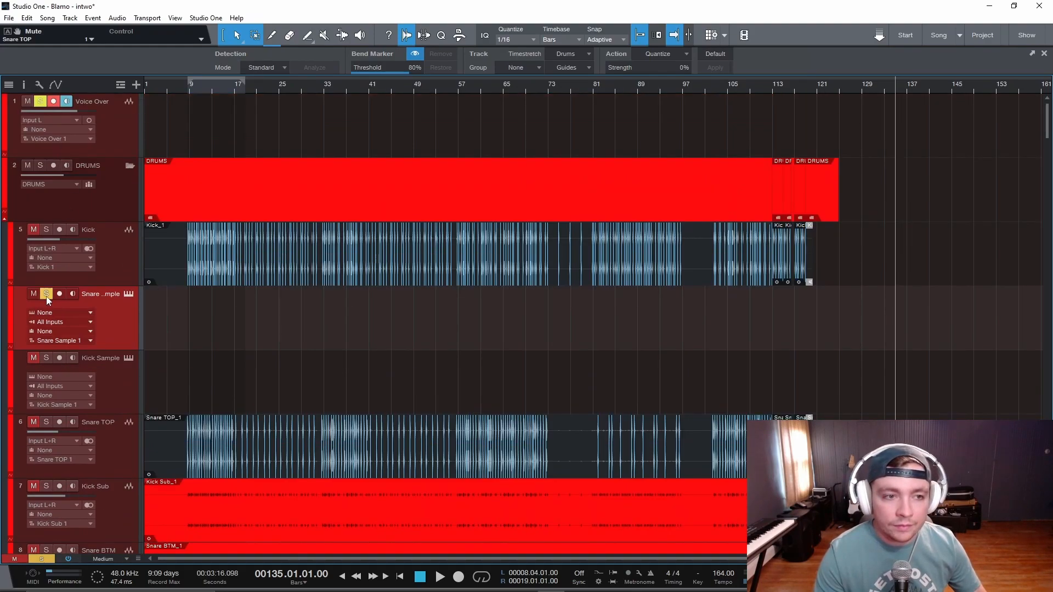
{"action": "left_click", "coordinate": [46, 295]}
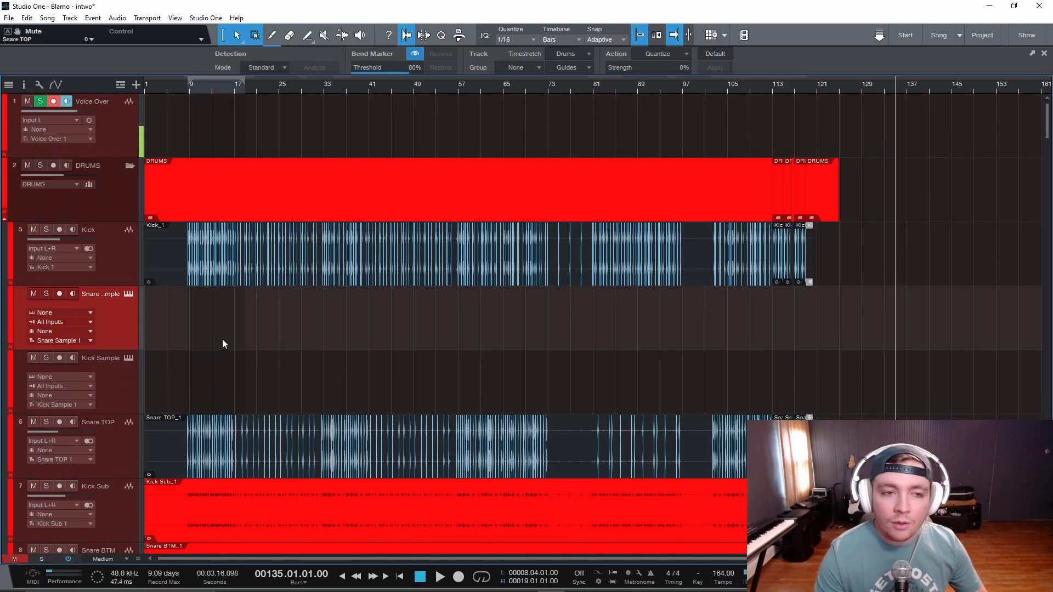
{"action": "left_click_drag", "start_coordinate": [121, 393], "coordinate": [117, 237]}
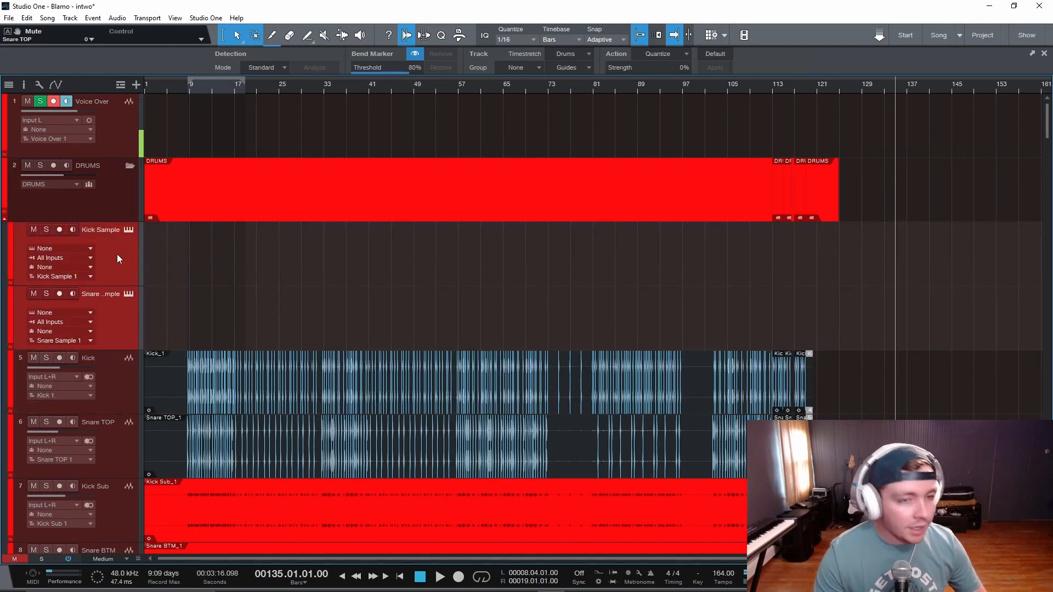
- Examine the existing Impact instrument channels in the mixer
{"action": "key", "text": "F3"}
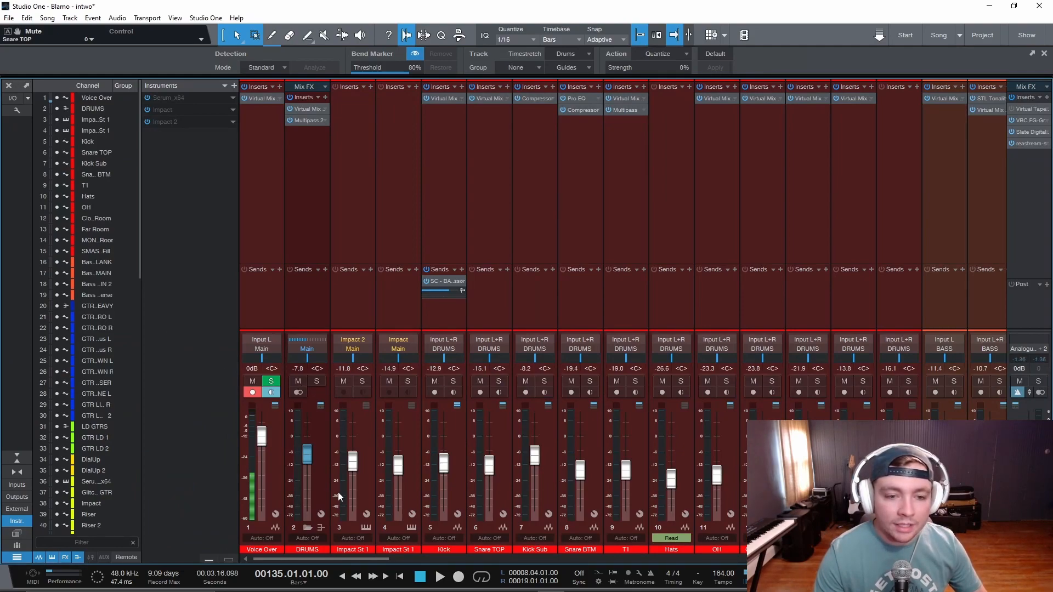
{"action": "left_click", "coordinate": [407, 439]}
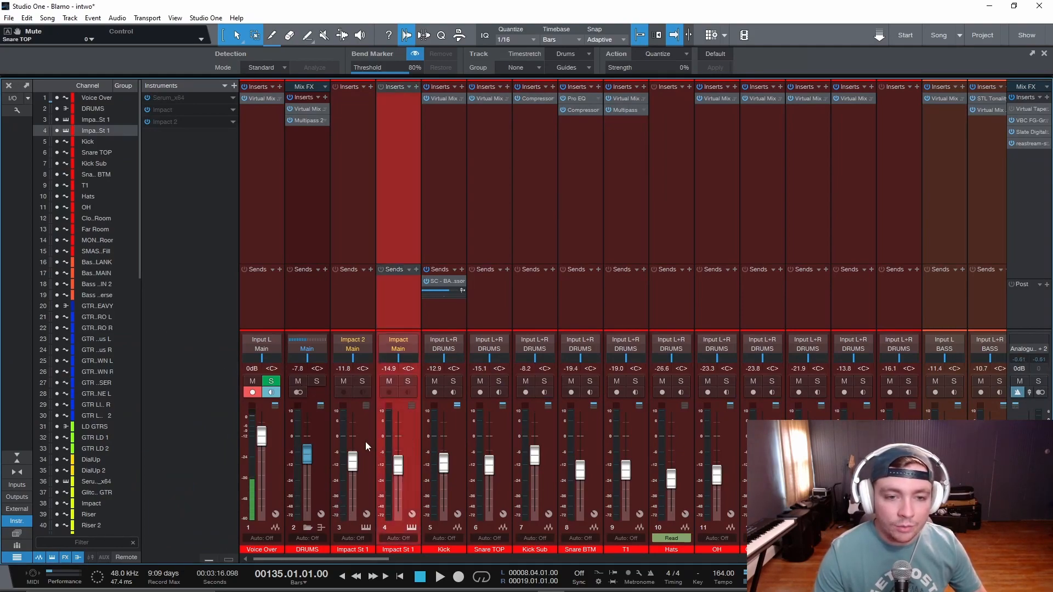
{"action": "left_click", "coordinate": [352, 358]}
{"action": "key", "text": "F3"}
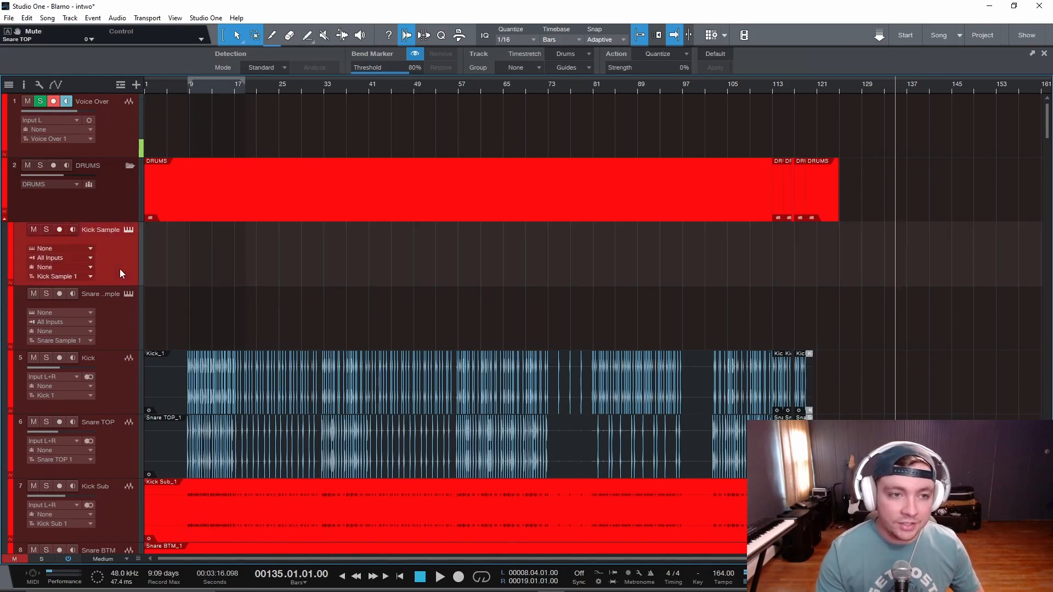
- Convert the main Kick event to notes on the Kick Sample track and open them in the drum editor view
{"action": "left_click", "coordinate": [213, 406]}
{"action": "left_click_drag", "start_coordinate": [159, 403], "coordinate": [150, 258]}
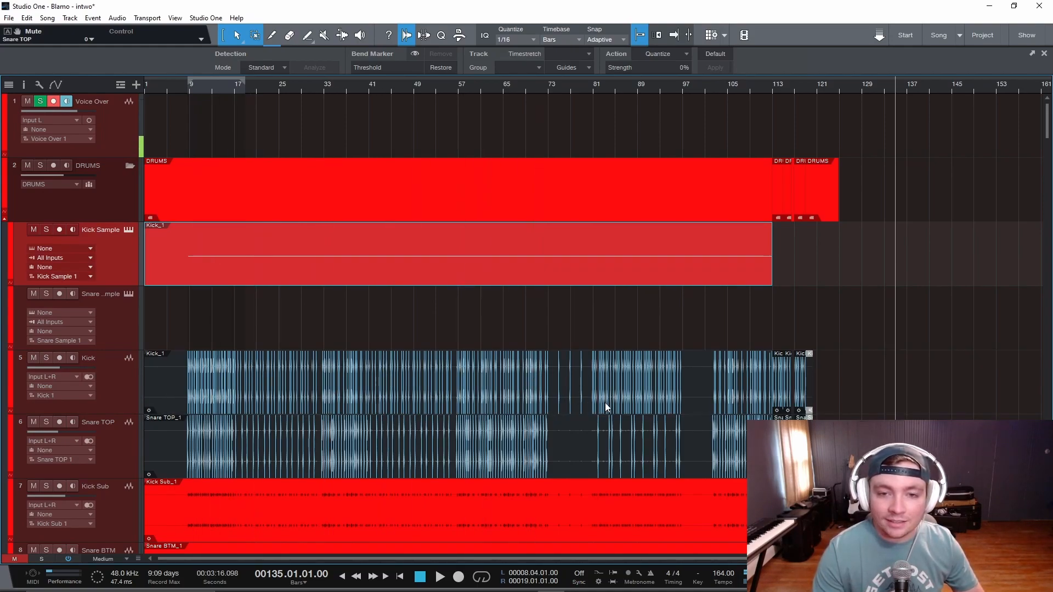
{"action": "double_click", "coordinate": [509, 272]}
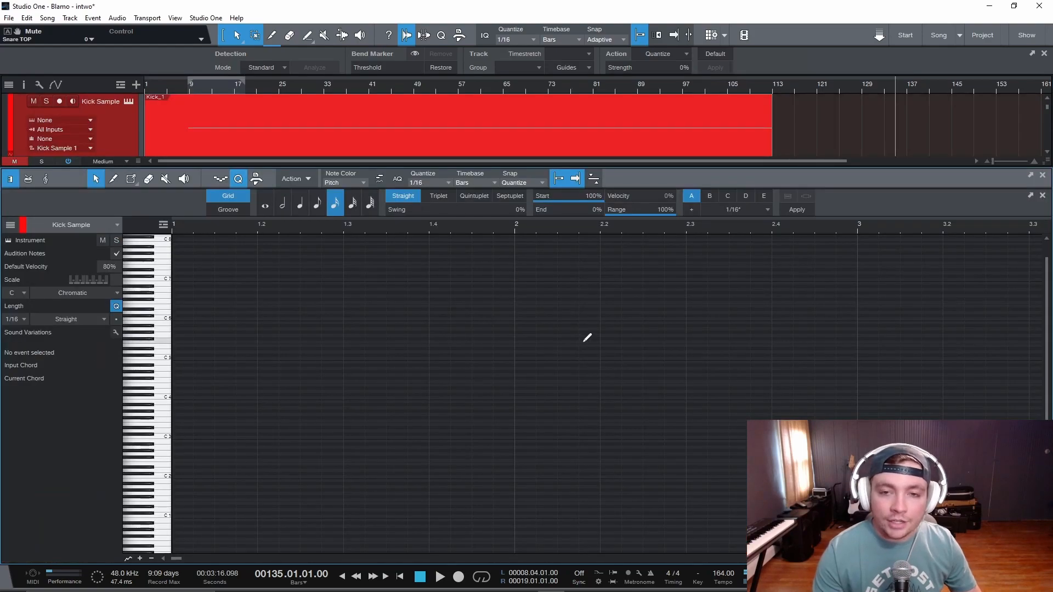
{"action": "scroll", "coordinate": [629, 371], "scroll_direction": "down", "scroll_amount": 4}
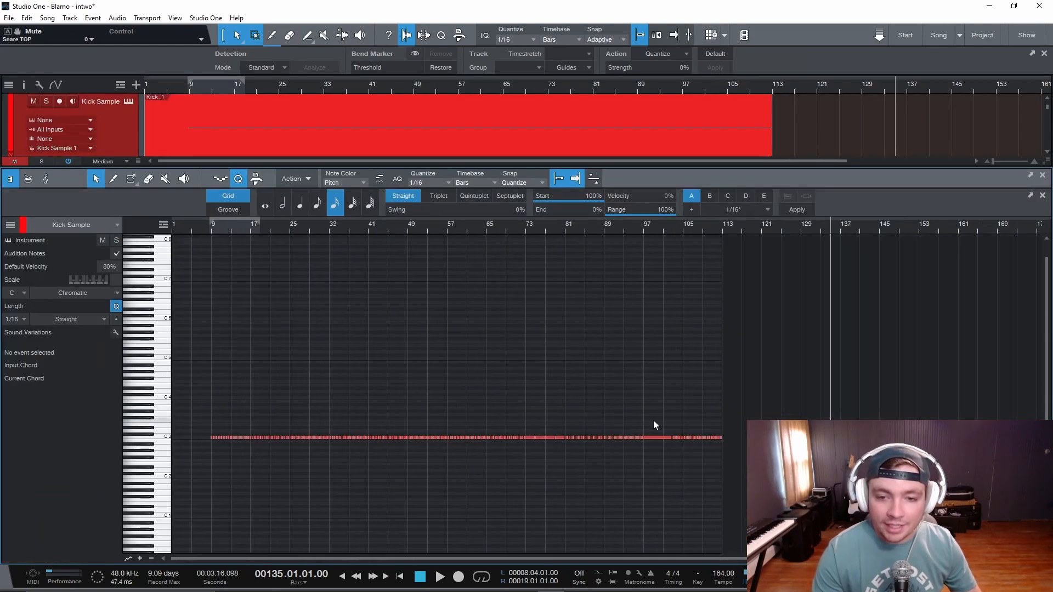
{"action": "left_click", "coordinate": [31, 182]}
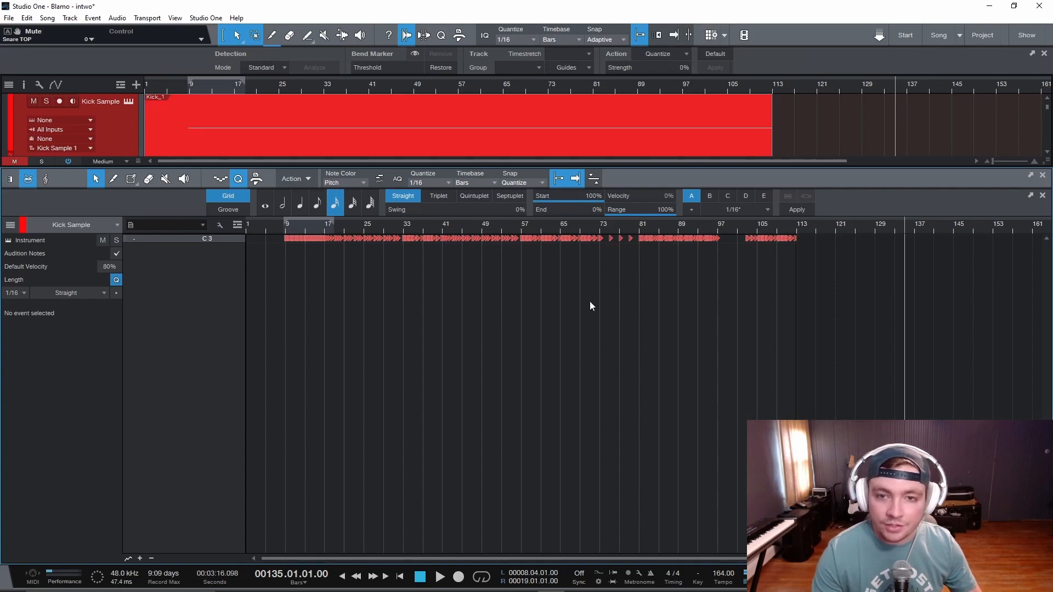
- Play the Kick Sample part from just before bar 9 and examine its C3 note triggers at closer range
{"action": "scroll", "coordinate": [480, 317], "scroll_direction": "up", "scroll_amount": 8}
{"action": "scroll", "coordinate": [508, 308], "scroll_direction": "down", "scroll_amount": 1}
{"action": "scroll", "coordinate": [510, 307], "scroll_direction": "up", "scroll_amount": 4}
{"action": "scroll", "coordinate": [613, 339], "scroll_direction": "down", "scroll_amount": 5}
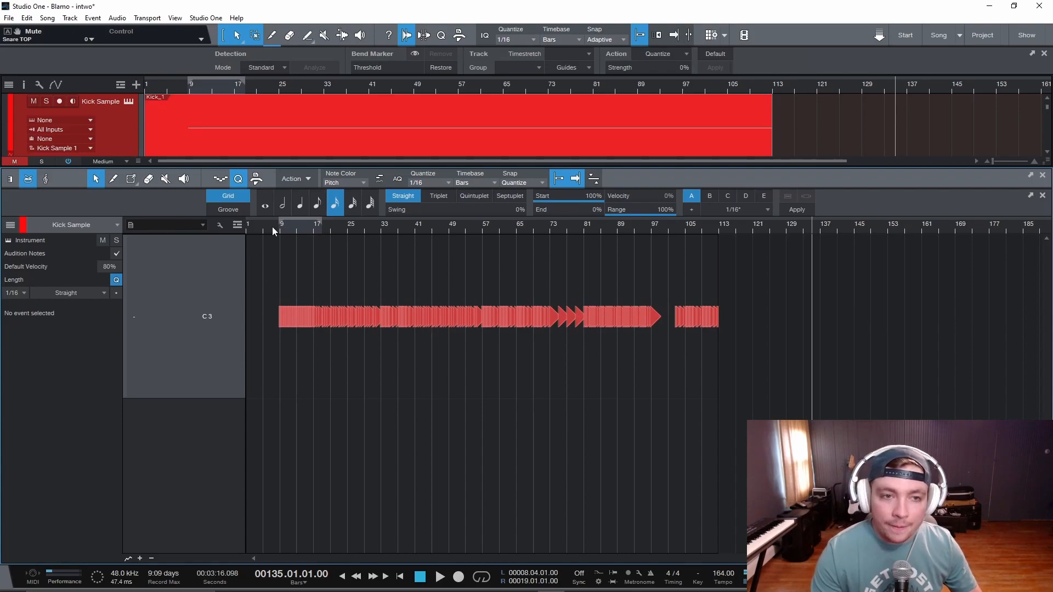
{"action": "left_click", "coordinate": [273, 228]}
{"action": "key", "text": "space"}
{"action": "scroll", "coordinate": [279, 314], "scroll_direction": "up", "scroll_amount": 3}
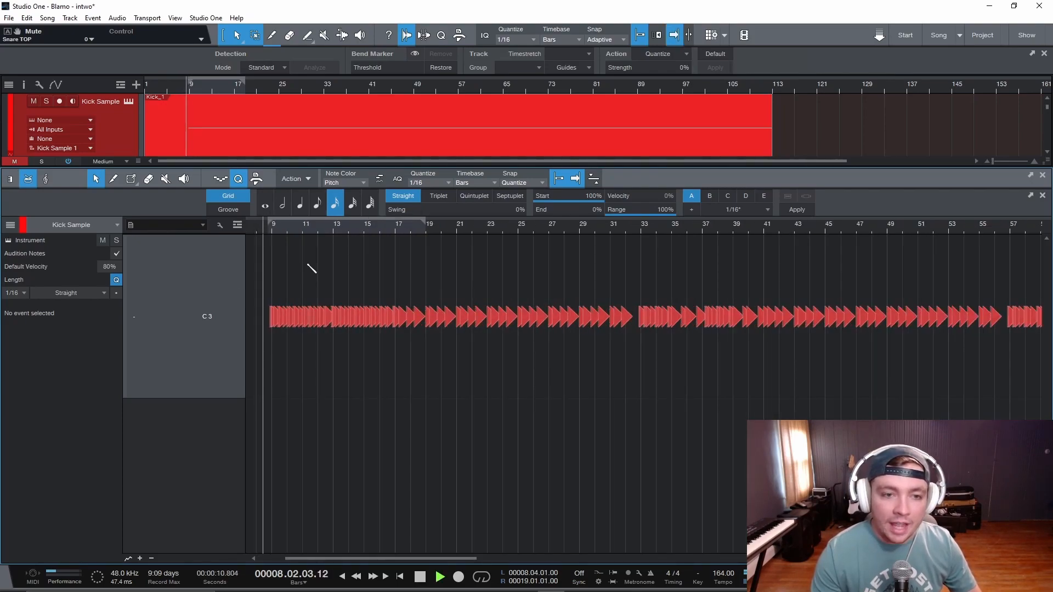
{"action": "scroll", "coordinate": [307, 268], "scroll_direction": "up", "scroll_amount": 2}
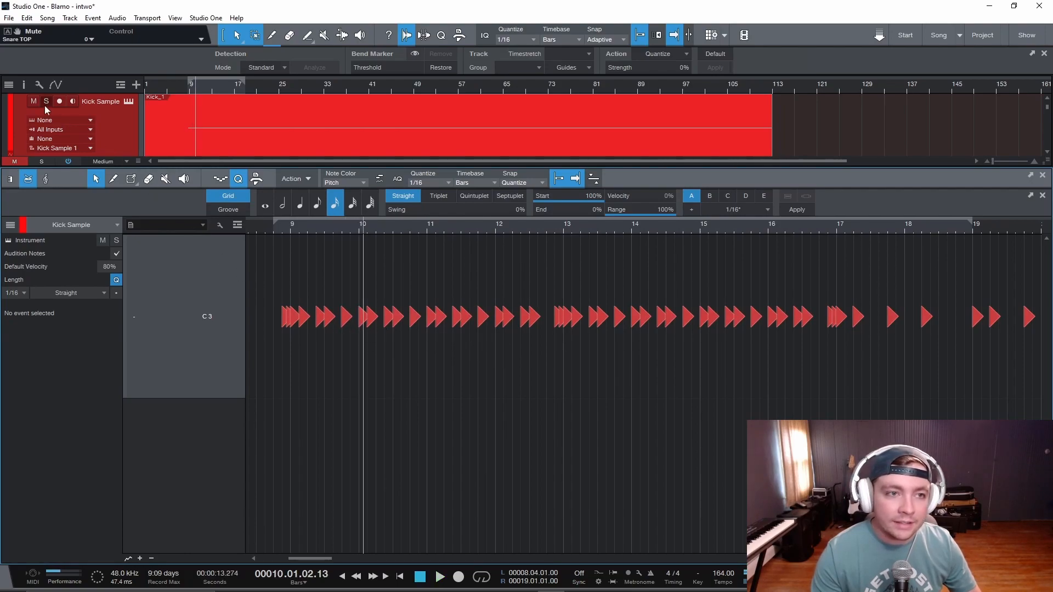
- Close the note editor and convert the main Snare TOP event to notes on the Snare Sample track
{"action": "left_click", "coordinate": [171, 149]}
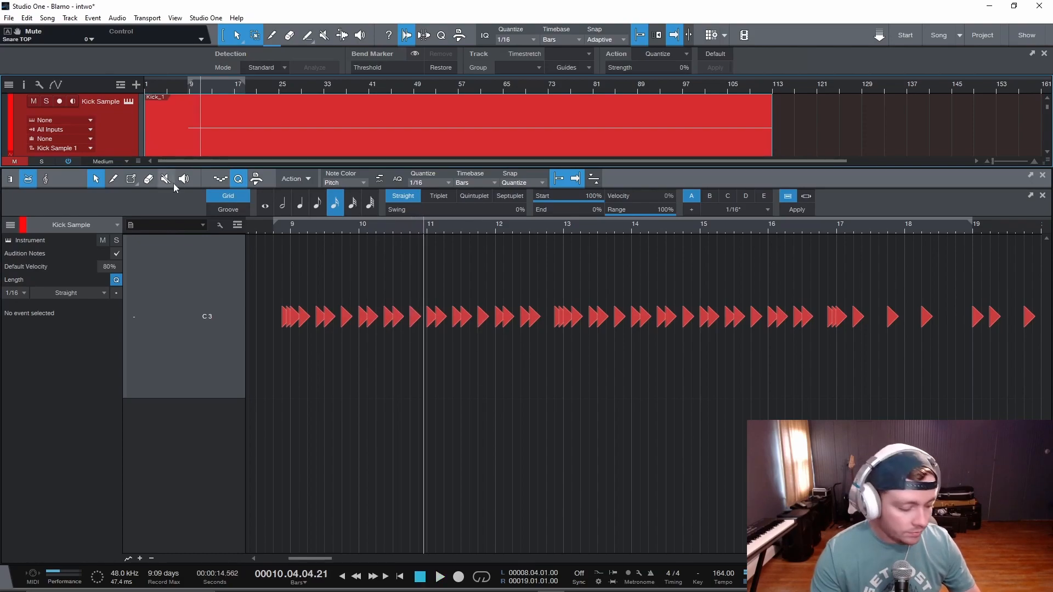
{"action": "key", "text": "F3"}
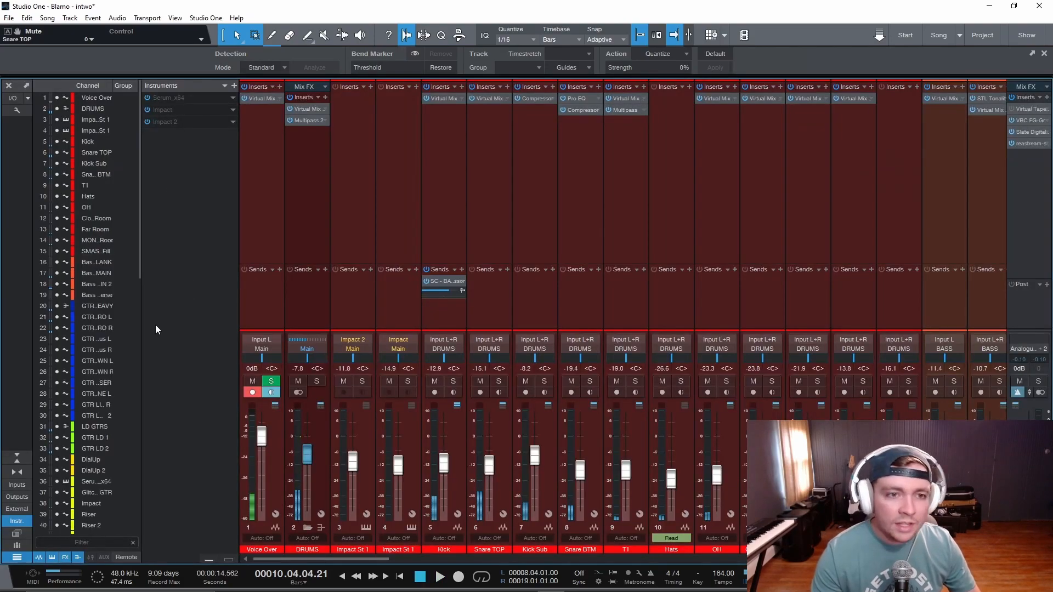
{"action": "key", "text": "F3"}
{"action": "left_click_drag", "start_coordinate": [159, 327], "coordinate": [166, 190]}
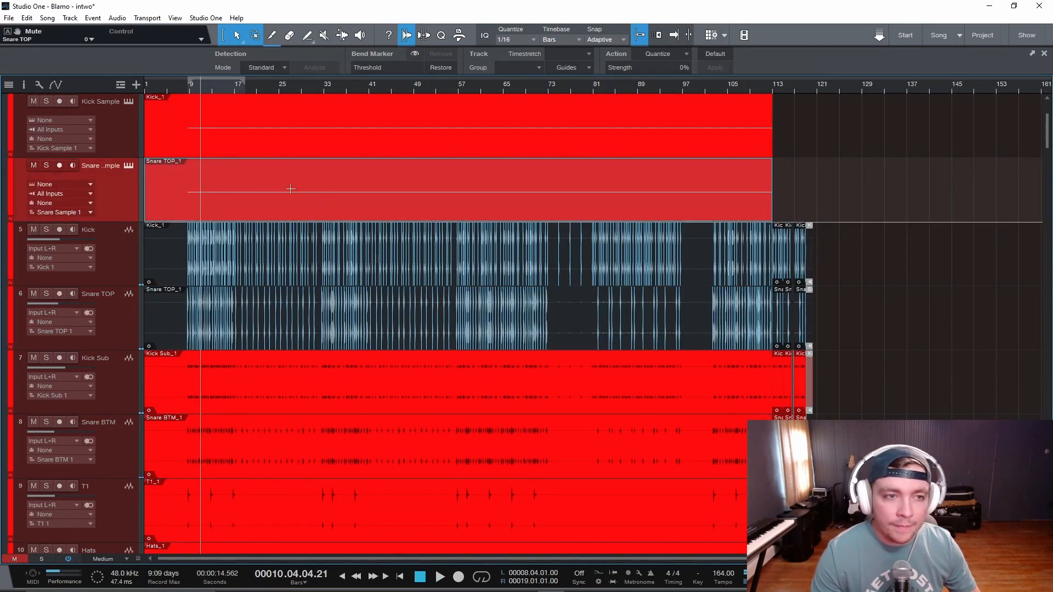
{"action": "scroll", "coordinate": [308, 197], "scroll_direction": "up", "scroll_amount": 4}
{"action": "key", "text": "e"}
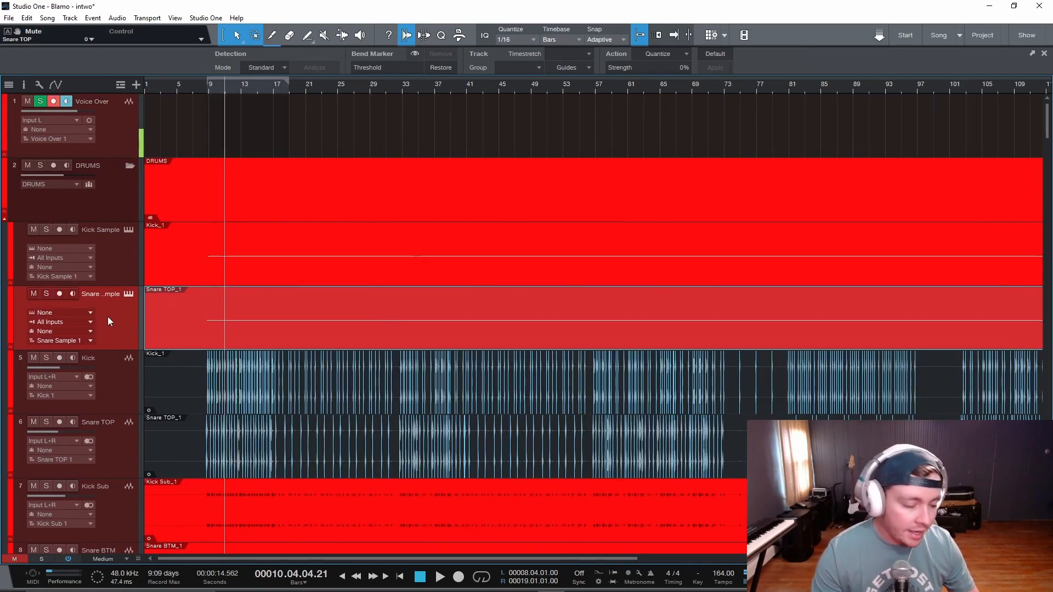
- Open the two Impact instruments from the mixer's instrument list and audition their MAIN KICK and MAIN SNARE pads
{"action": "key", "text": "F3"}
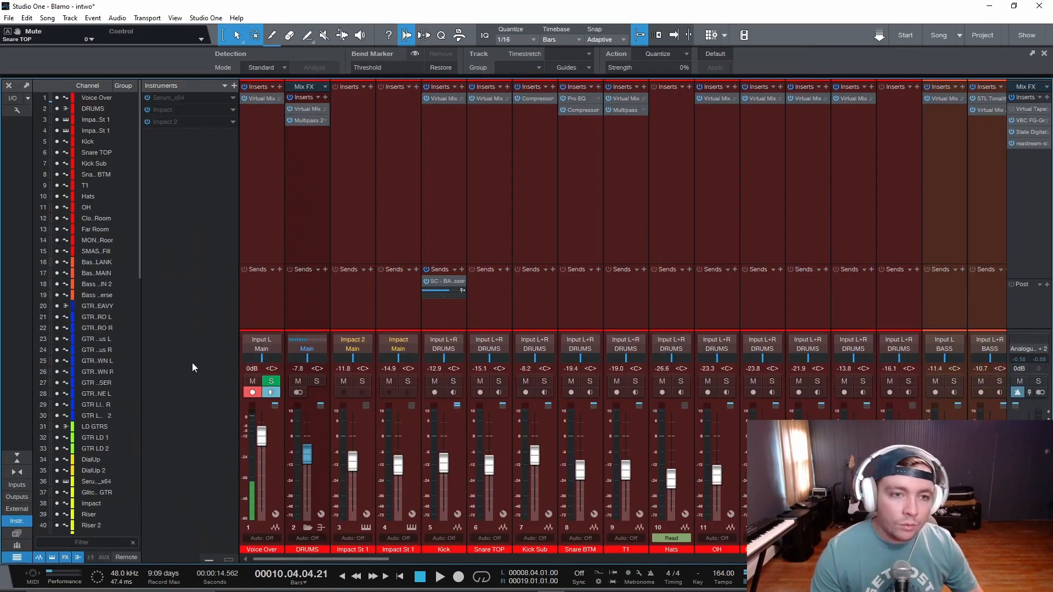
{"action": "left_click", "coordinate": [165, 111]}
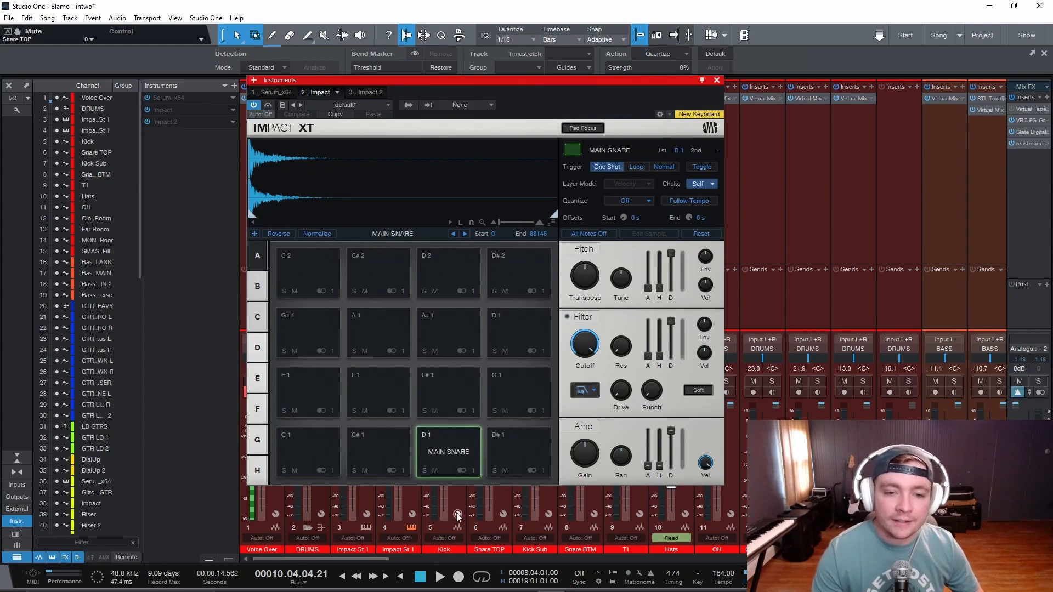
{"action": "left_click", "coordinate": [170, 123]}
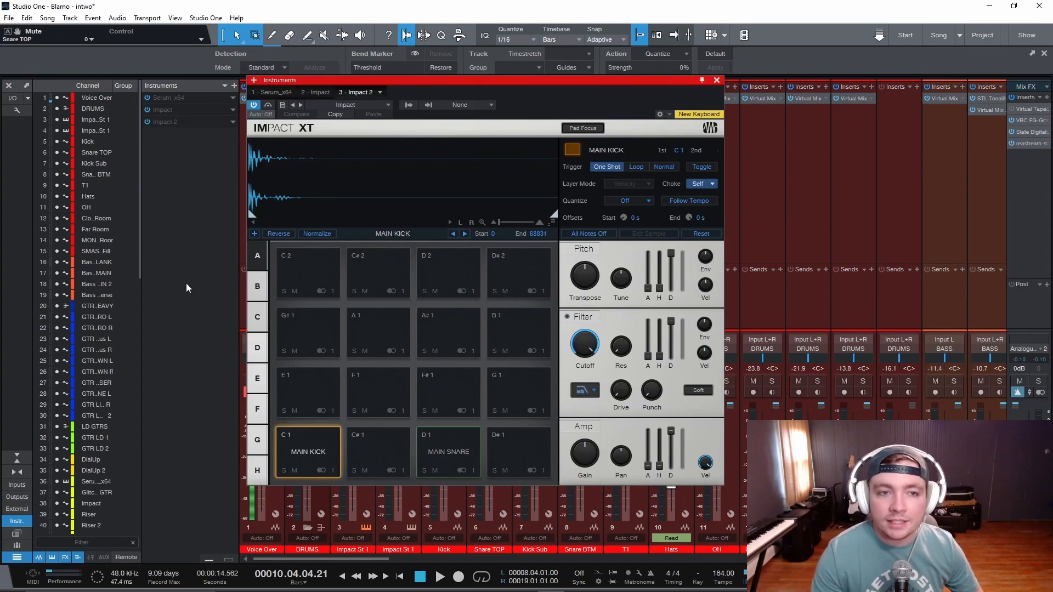
{"action": "left_click", "coordinate": [317, 93]}
{"action": "left_click_drag", "start_coordinate": [490, 83], "coordinate": [636, 97]}
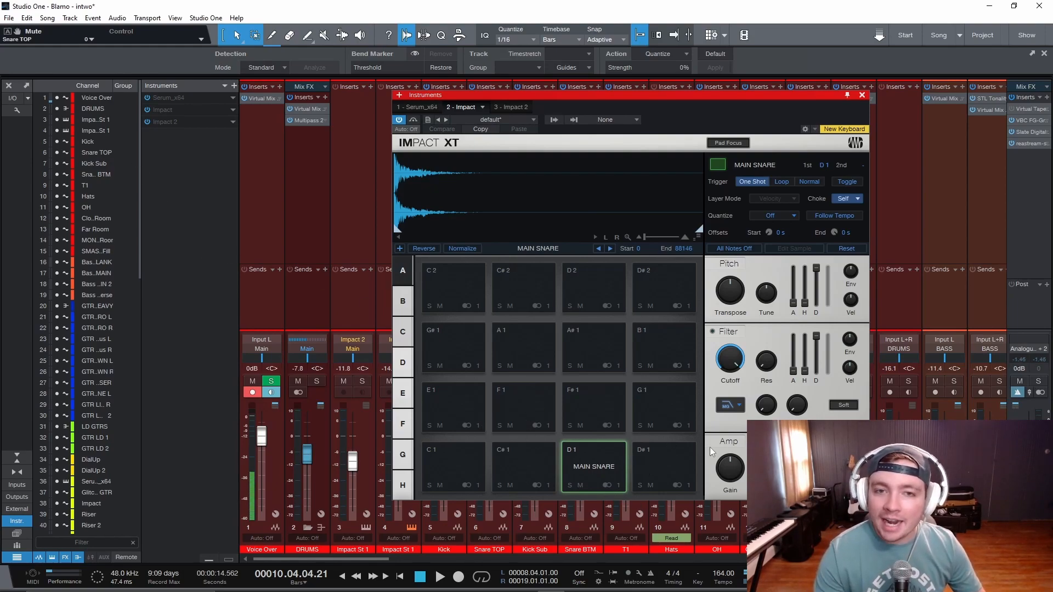
{"action": "left_click", "coordinate": [171, 123]}
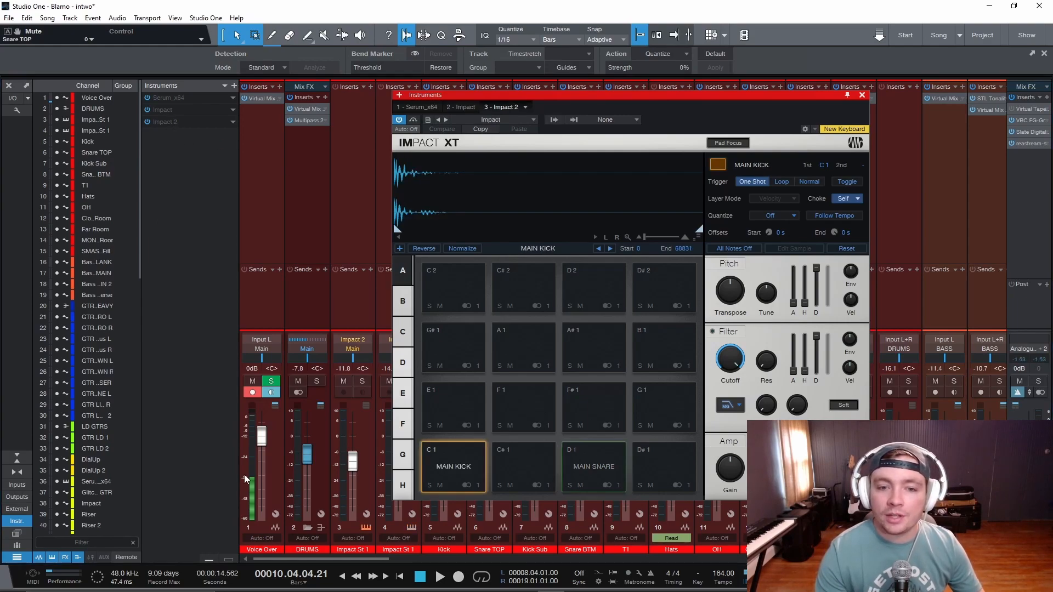
{"action": "left_click", "coordinate": [447, 463]}
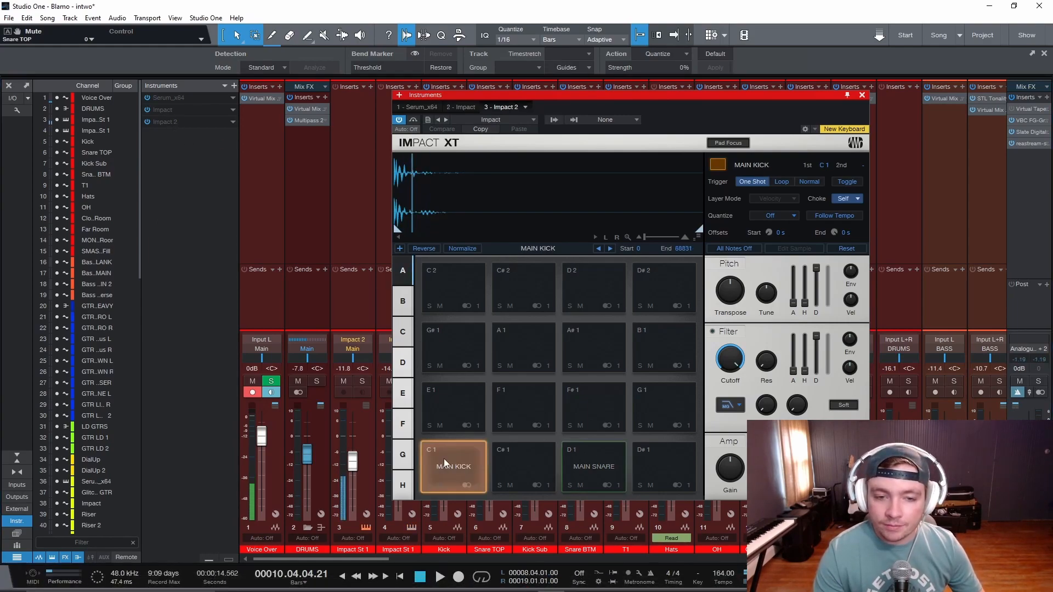
{"action": "left_click", "coordinate": [587, 464]}
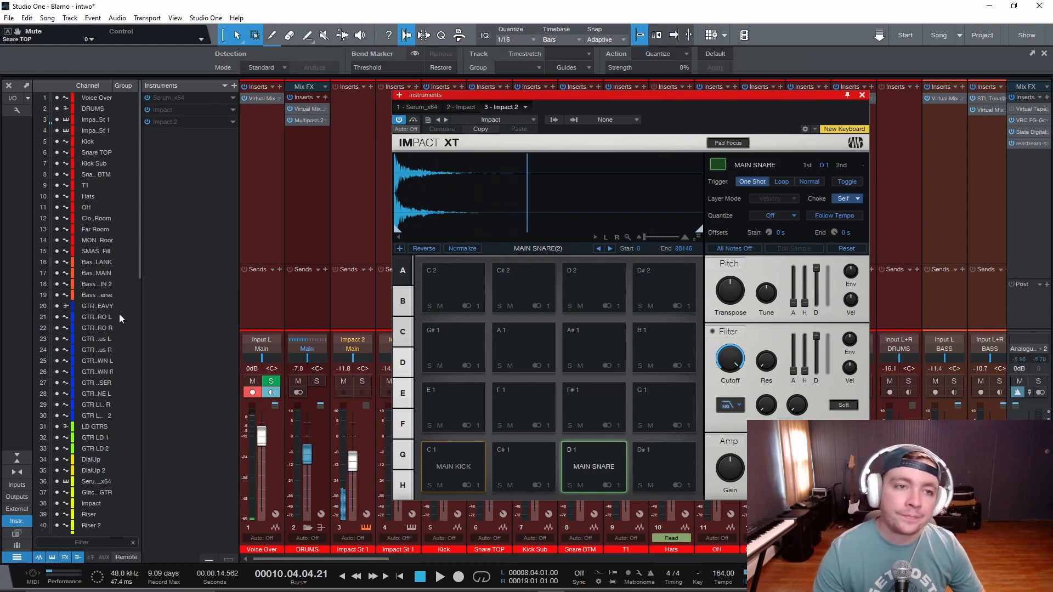
{"action": "left_click", "coordinate": [170, 111]}
{"action": "left_click", "coordinate": [578, 466]}
- Rename the Impact instrument that holds only the MAIN SNARE sample to "Snare S"
{"action": "right_click", "coordinate": [167, 110]}
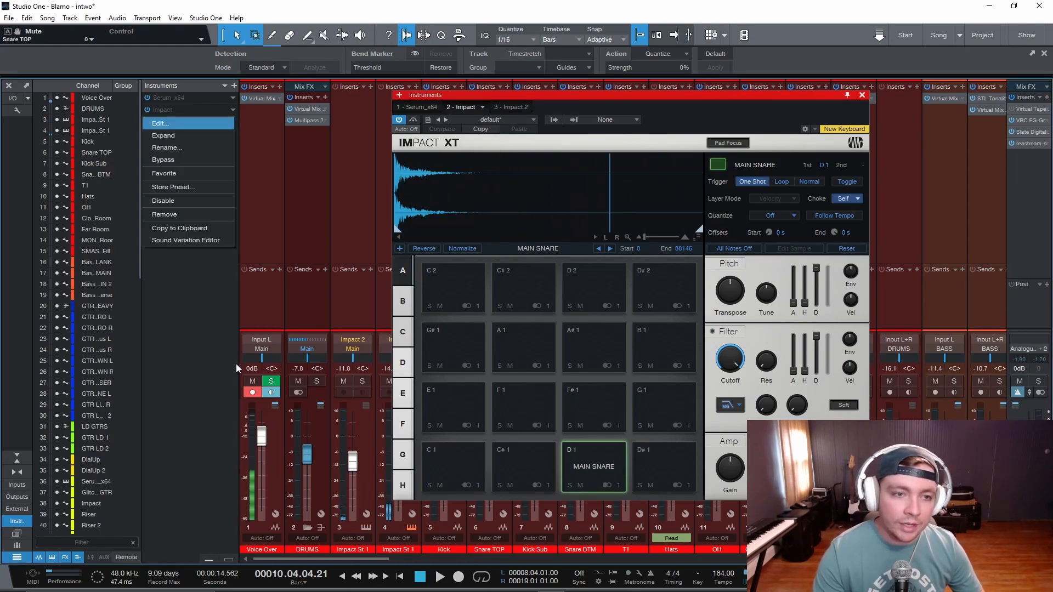
{"action": "left_click", "coordinate": [167, 148]}
{"action": "type", "text": "Snare S"}
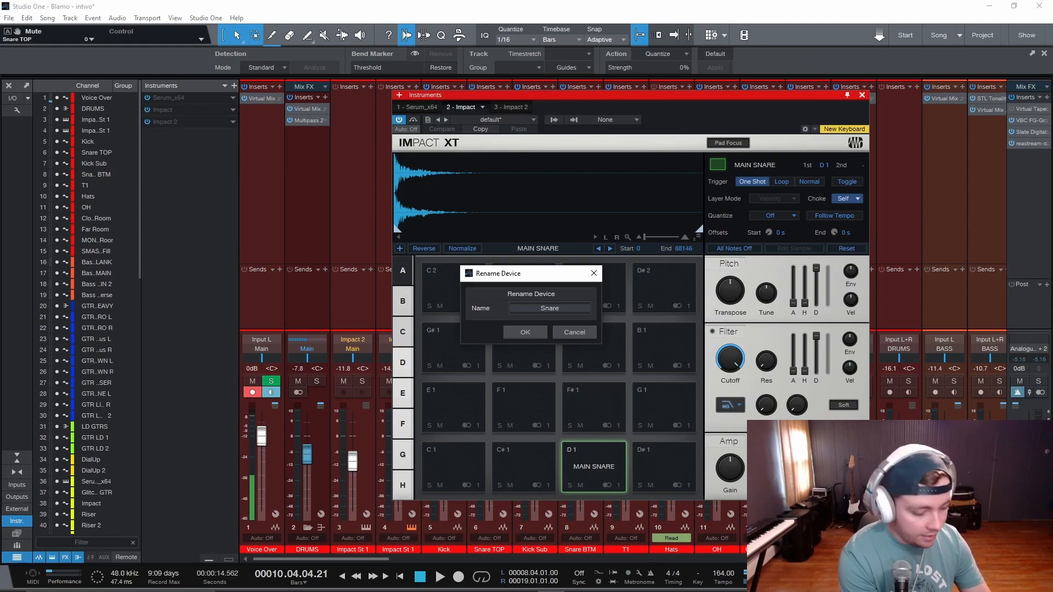
{"action": "left_click", "coordinate": [515, 331]}
- Rename the Impact 2 instrument to "Kick S", then close the mixer and the instrument window
{"action": "right_click", "coordinate": [170, 128]}
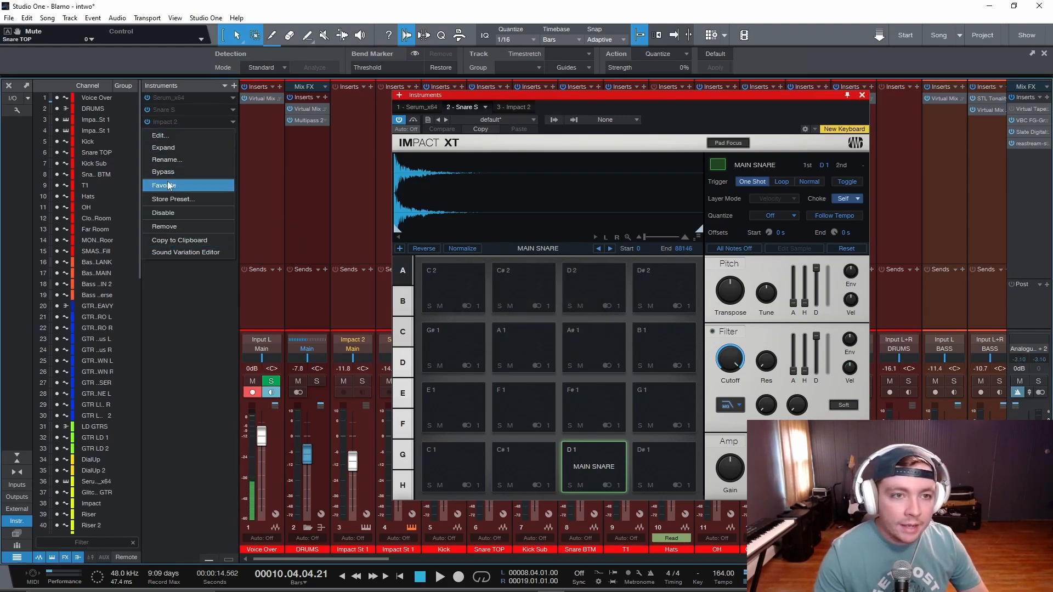
{"action": "left_click", "coordinate": [168, 160]}
{"action": "type", "text": "Kick S"}
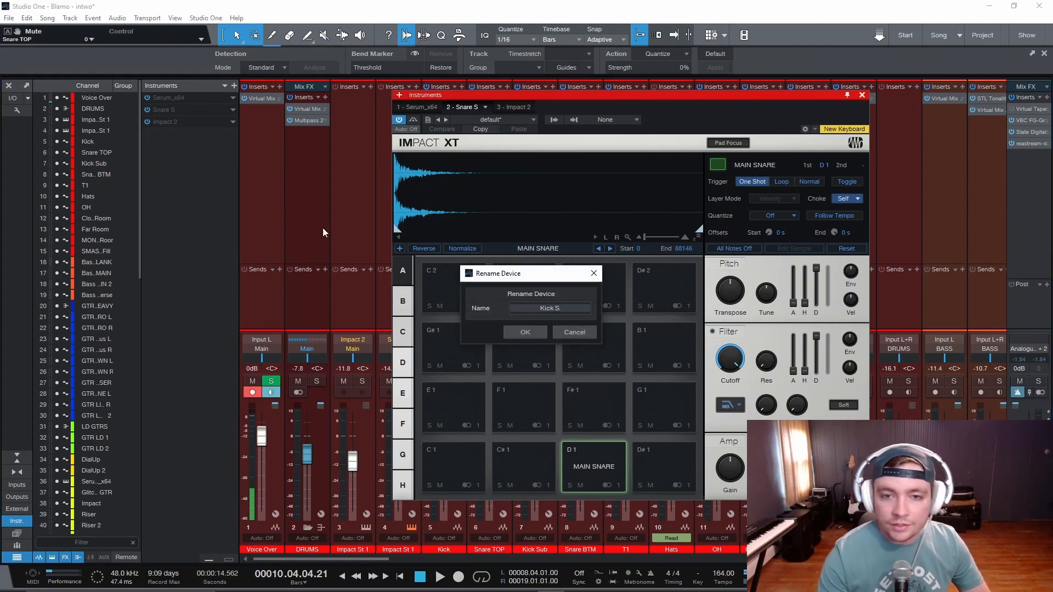
{"action": "left_click", "coordinate": [527, 332]}
{"action": "key", "text": "F3"}
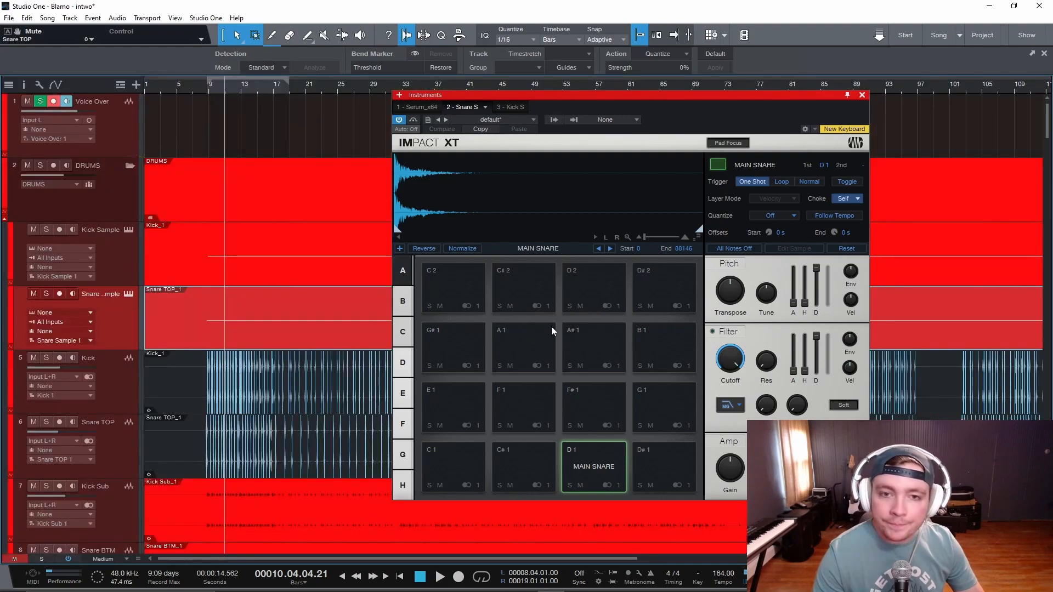
{"action": "left_click", "coordinate": [862, 95]}
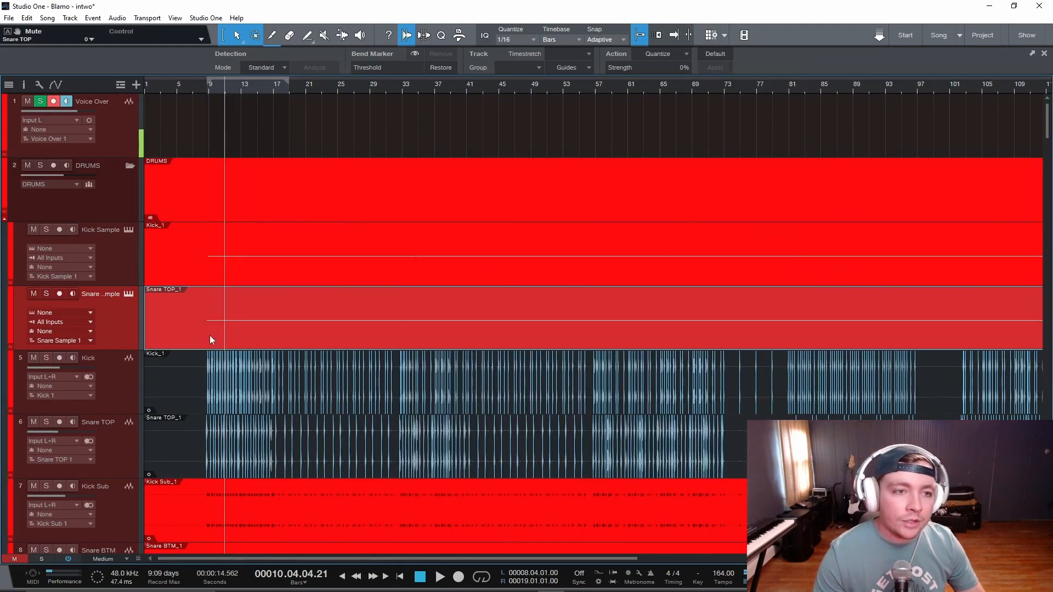
- Set the Kick Sample track's instrument output to Kick S and the Snare Sample track's to Snare S
{"action": "left_click", "coordinate": [121, 252]}
{"action": "left_click", "coordinate": [78, 249]}
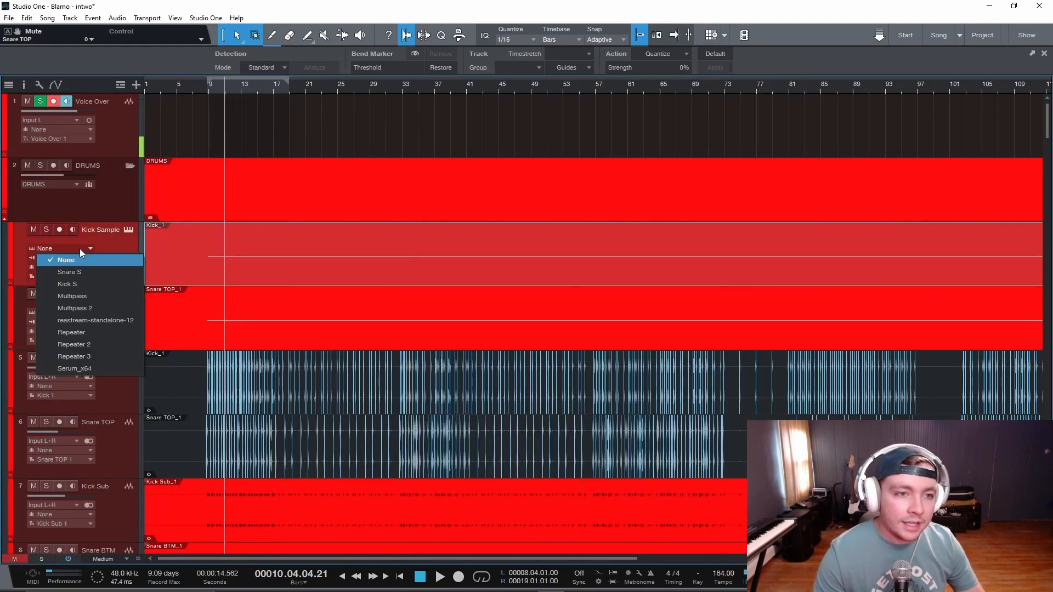
{"action": "left_click", "coordinate": [87, 286]}
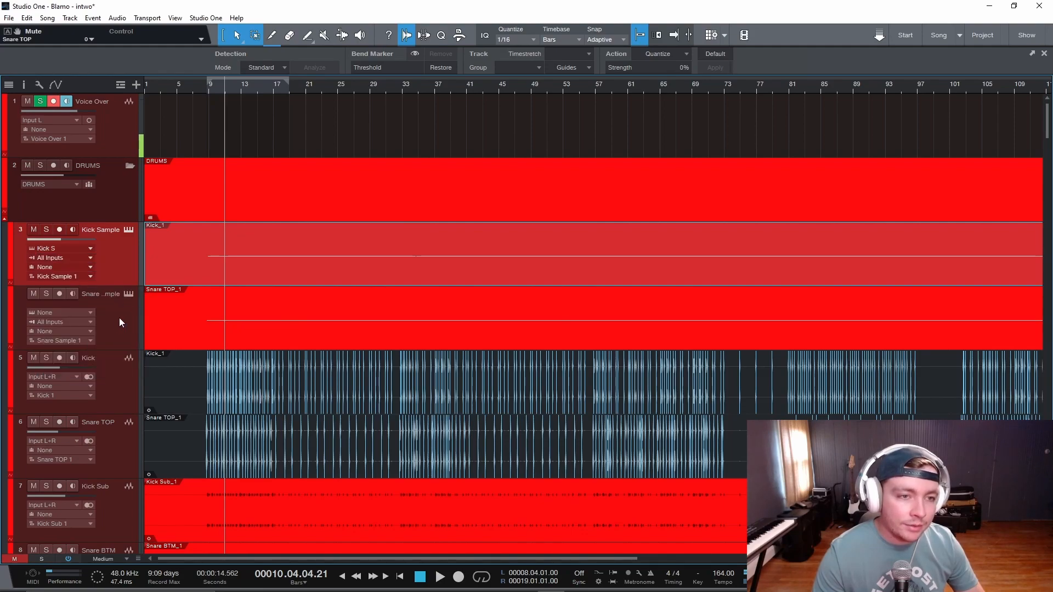
{"action": "left_click", "coordinate": [123, 317]}
{"action": "left_click", "coordinate": [73, 313]}
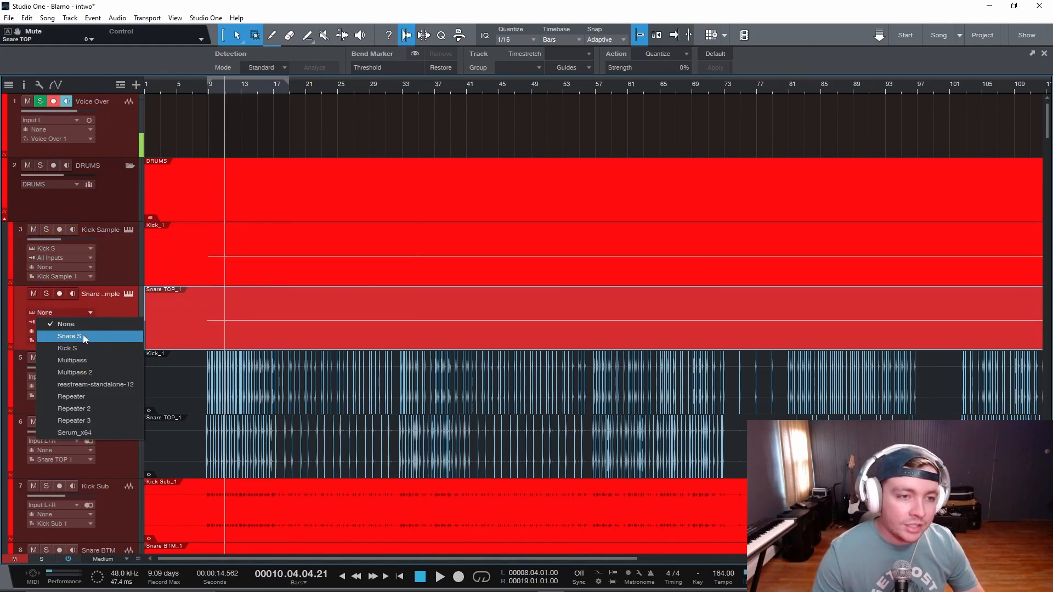
{"action": "left_click", "coordinate": [83, 335]}
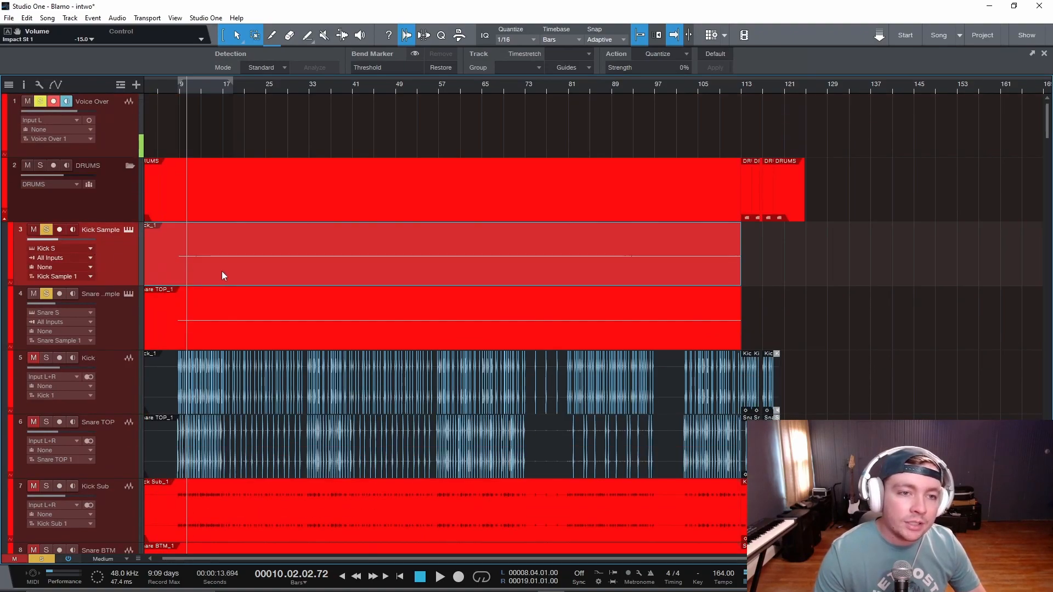
- Open the Kick Sample part in the note editor and move all its C3 notes to the MAIN KICK pad on C1
{"action": "double_click", "coordinate": [222, 272]}
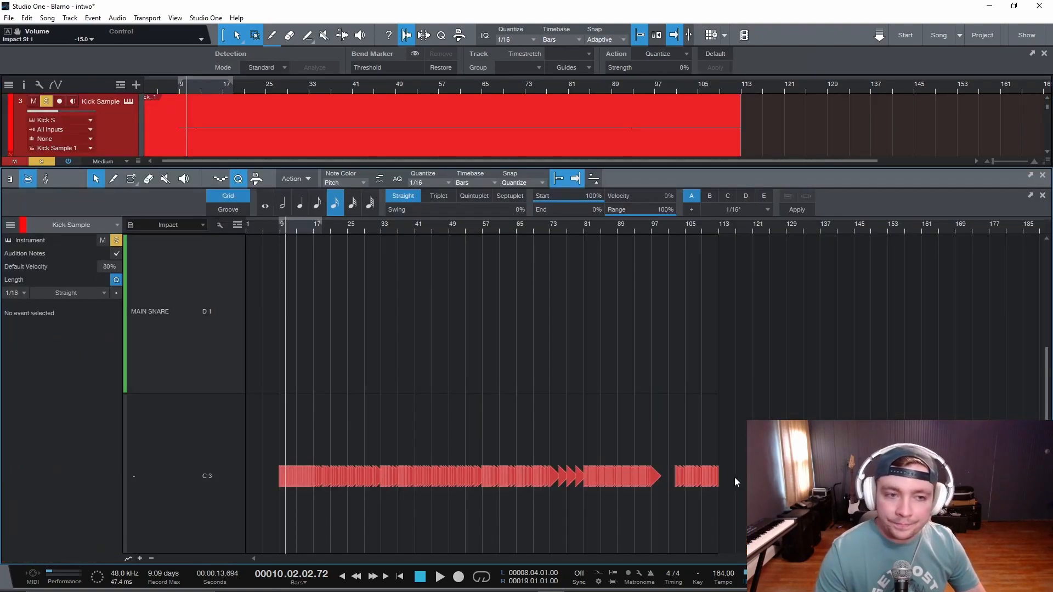
{"action": "left_click_drag", "start_coordinate": [793, 466], "coordinate": [247, 420]}
{"action": "scroll", "coordinate": [416, 380], "scroll_direction": "down", "scroll_amount": 1}
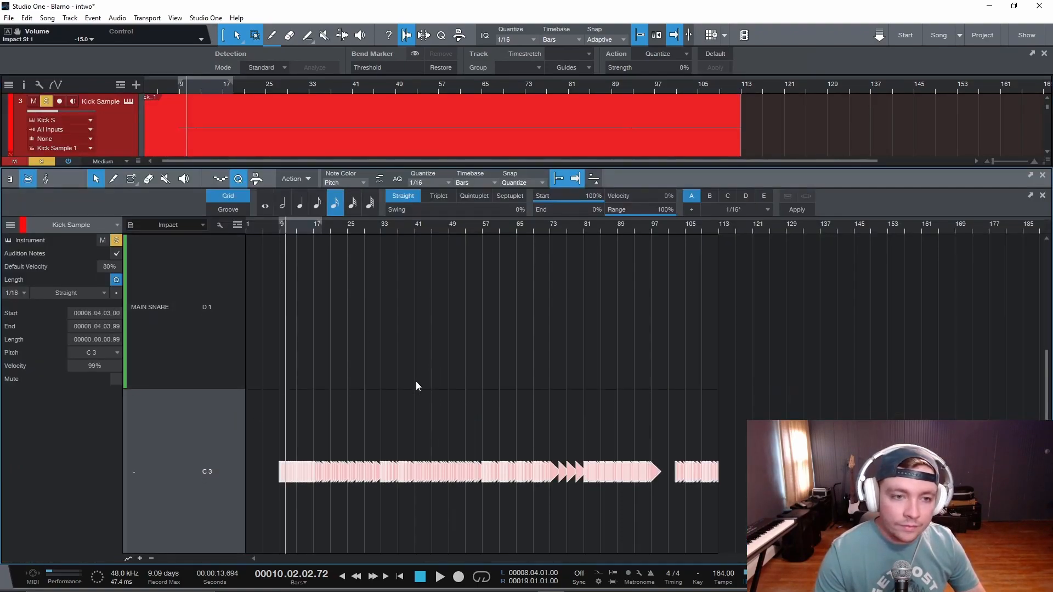
{"action": "scroll", "coordinate": [417, 381], "scroll_direction": "up", "scroll_amount": 3}
{"action": "scroll", "coordinate": [422, 379], "scroll_direction": "down", "scroll_amount": 5}
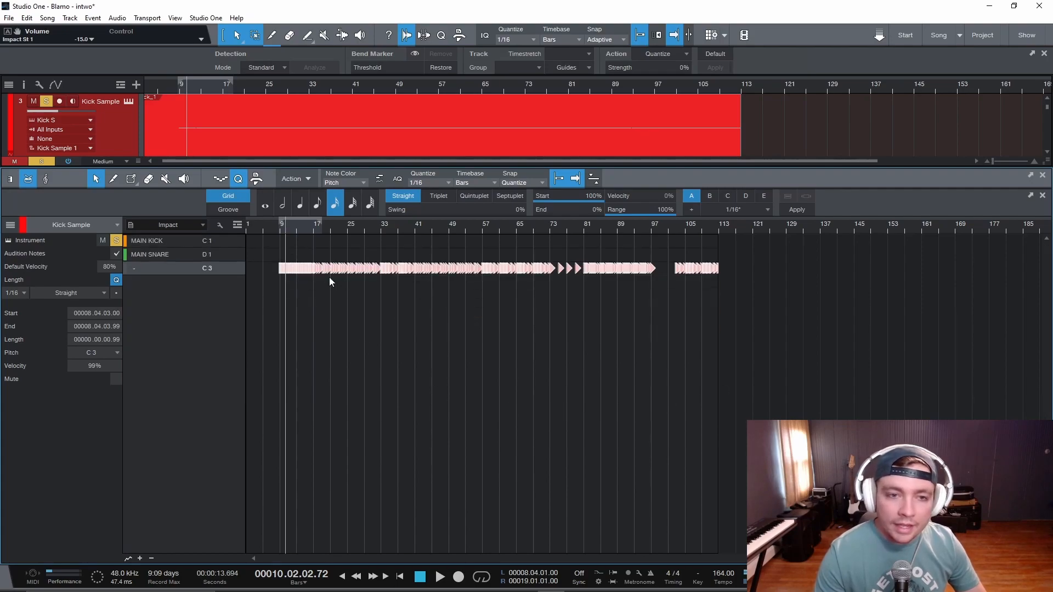
{"action": "scroll", "coordinate": [347, 299], "scroll_direction": "up", "scroll_amount": 5}
{"action": "left_click_drag", "start_coordinate": [334, 268], "coordinate": [336, 246]}
{"action": "key", "text": "ctrl+z"}
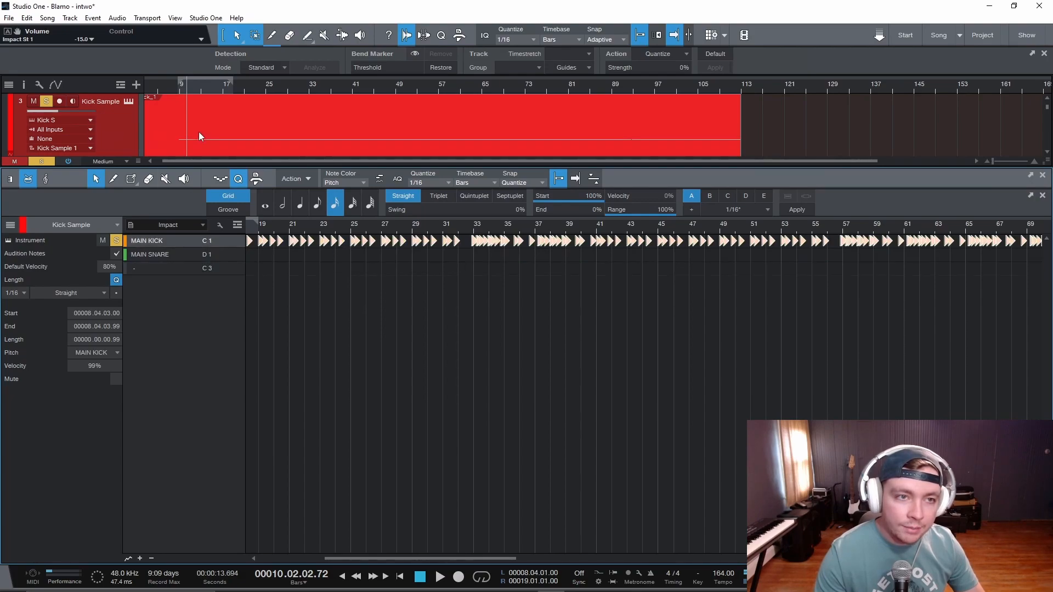
- Show the Snare Sample part in the note editor and move all its C3 notes to the MAIN SNARE pad on D1
{"action": "scroll", "coordinate": [198, 133], "scroll_direction": "down", "scroll_amount": 1}
{"action": "left_click", "coordinate": [111, 135]}
{"action": "left_click", "coordinate": [126, 147]}
{"action": "left_click_drag", "start_coordinate": [256, 268], "coordinate": [726, 245]}
{"action": "key", "text": "shift+s"}
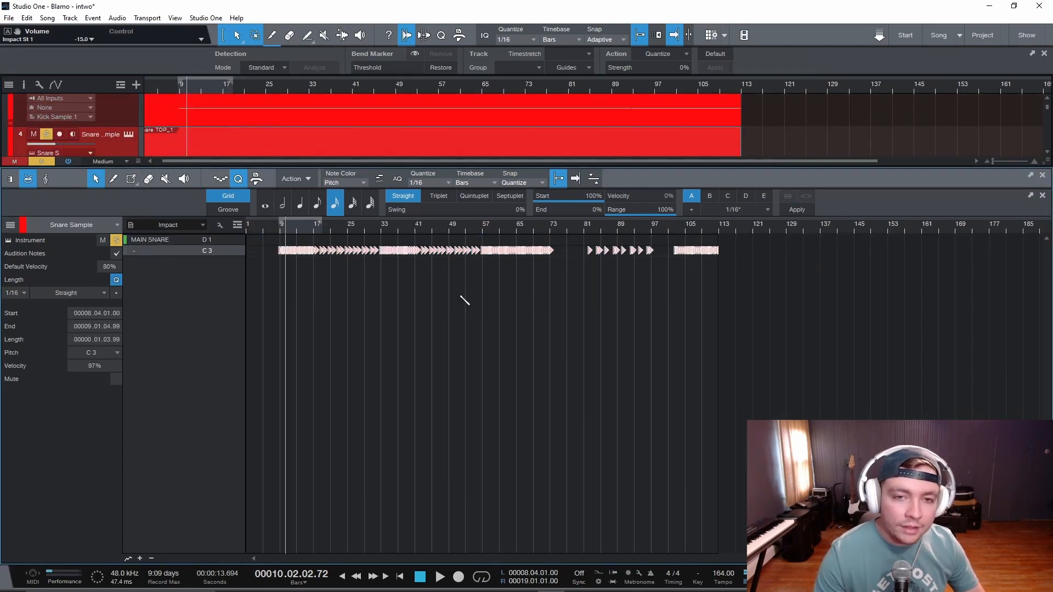
{"action": "left_click", "coordinate": [460, 296]}
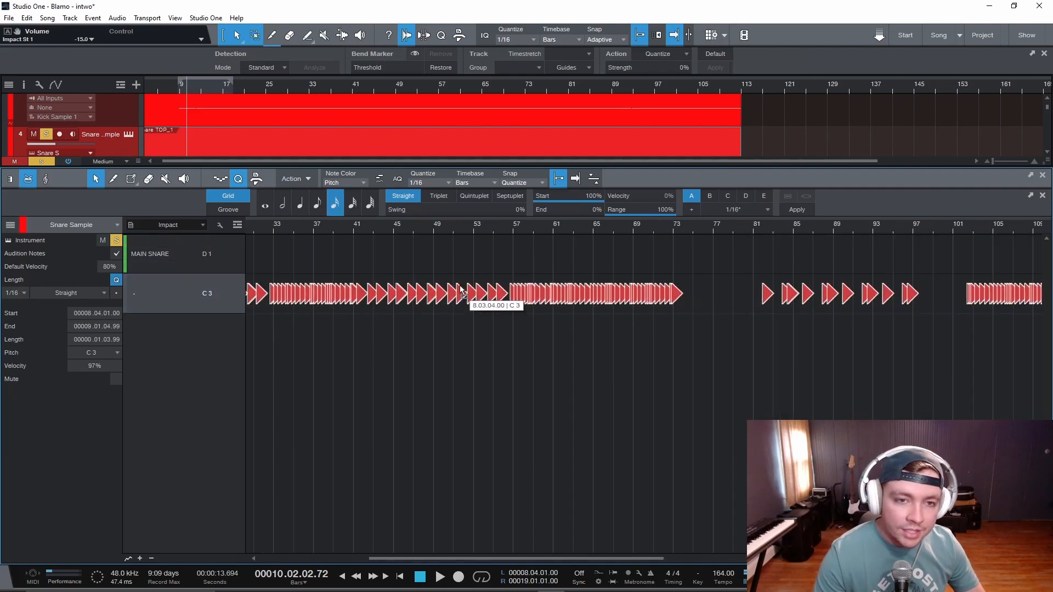
{"action": "left_click_drag", "start_coordinate": [460, 285], "coordinate": [460, 274]}
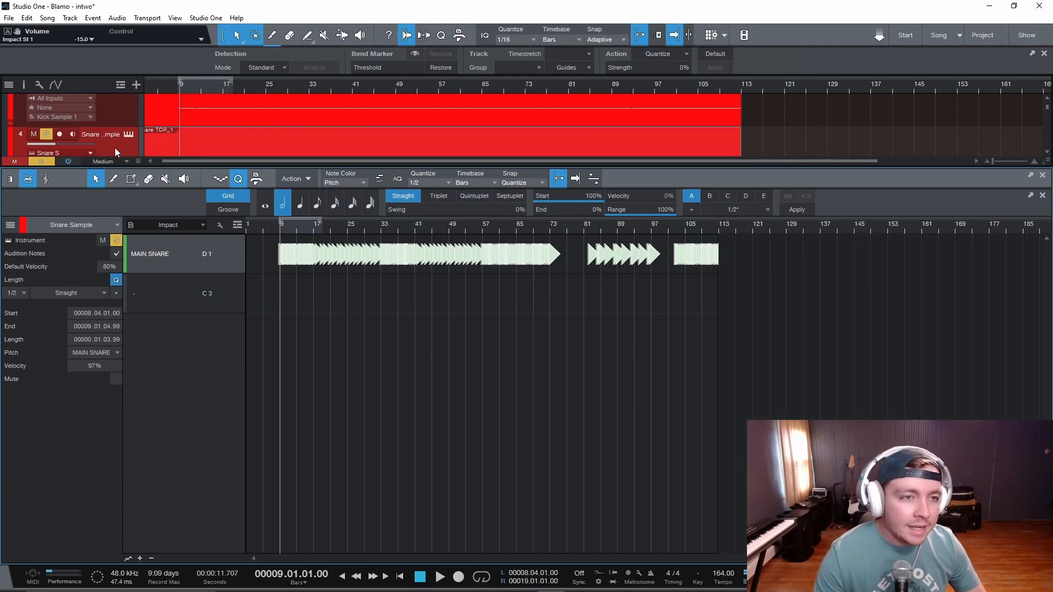
- Close the note editor and play the soloed Kick Sample and Snare Sample tracks from bar 9
{"action": "key", "text": "F3"}
{"action": "key", "text": "F3"}
{"action": "scroll", "coordinate": [244, 227], "scroll_direction": "up", "scroll_amount": 4}
{"action": "key", "text": "space"}
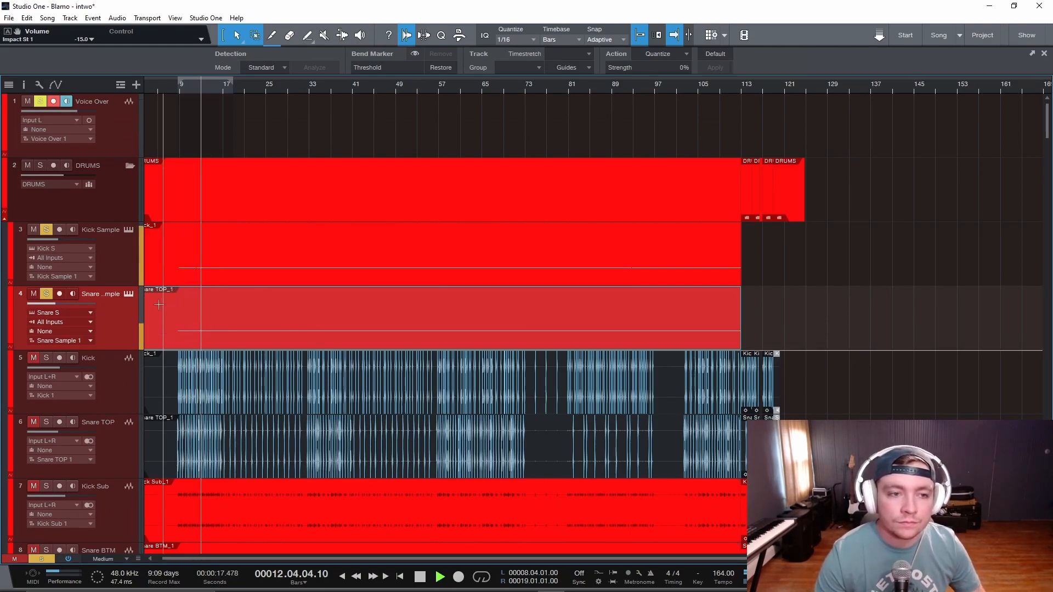
{"action": "key", "text": "space"}
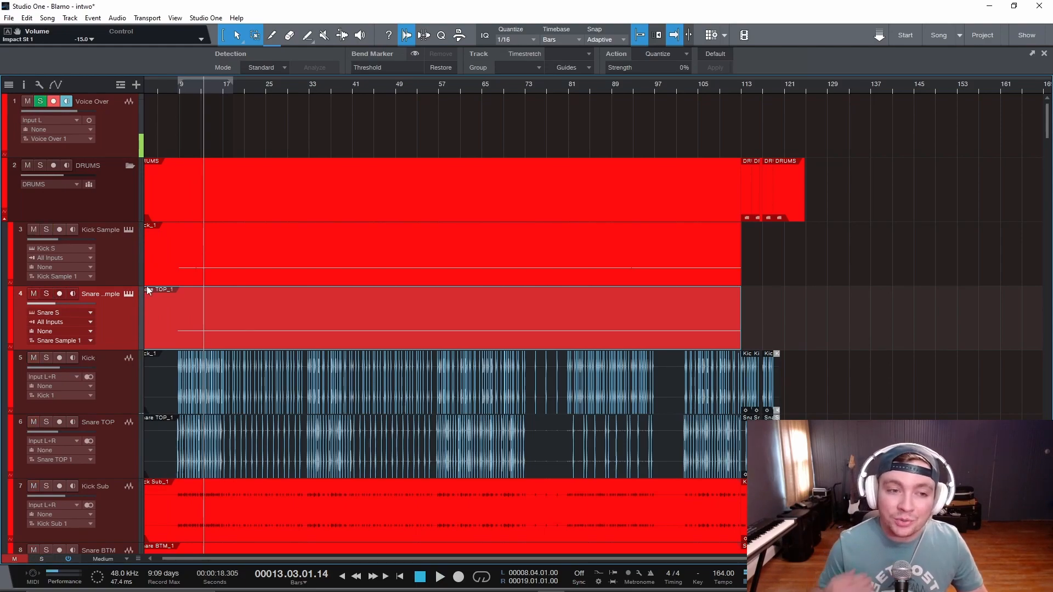
- Solo the DRUMS folder and compare its playback with the Kick Sample and Snare Sample tracks left out and brought back in
{"action": "scroll", "coordinate": [110, 227], "scroll_direction": "down", "scroll_amount": 3}
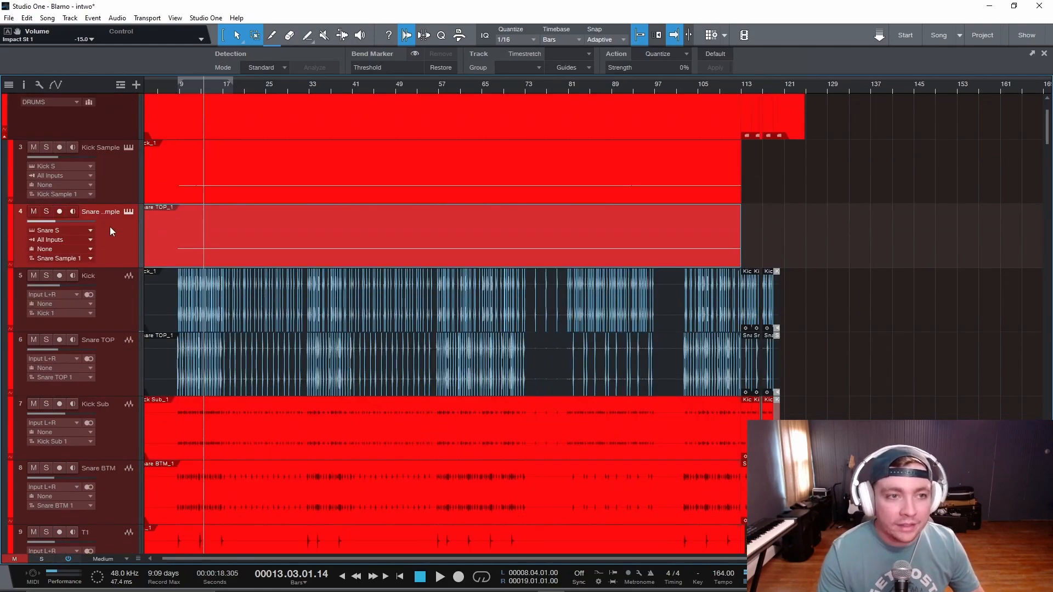
{"action": "scroll", "coordinate": [110, 227], "scroll_direction": "up", "scroll_amount": 2}
{"action": "left_click", "coordinate": [40, 141]}
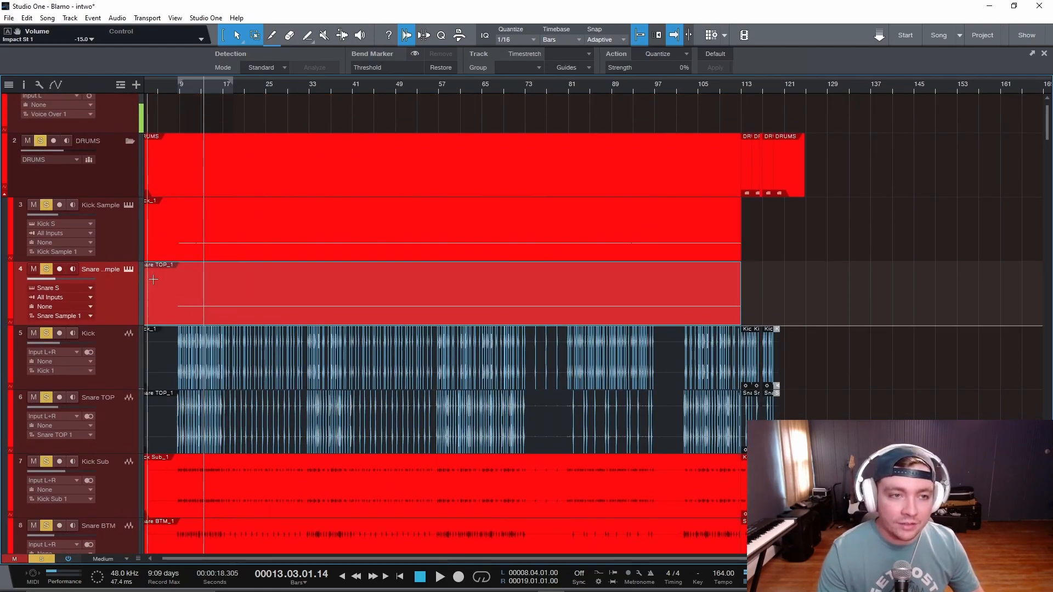
{"action": "left_click", "coordinate": [97, 235]}
{"action": "left_click", "coordinate": [117, 299], "text": "shift"}
{"action": "left_click", "coordinate": [46, 269]}
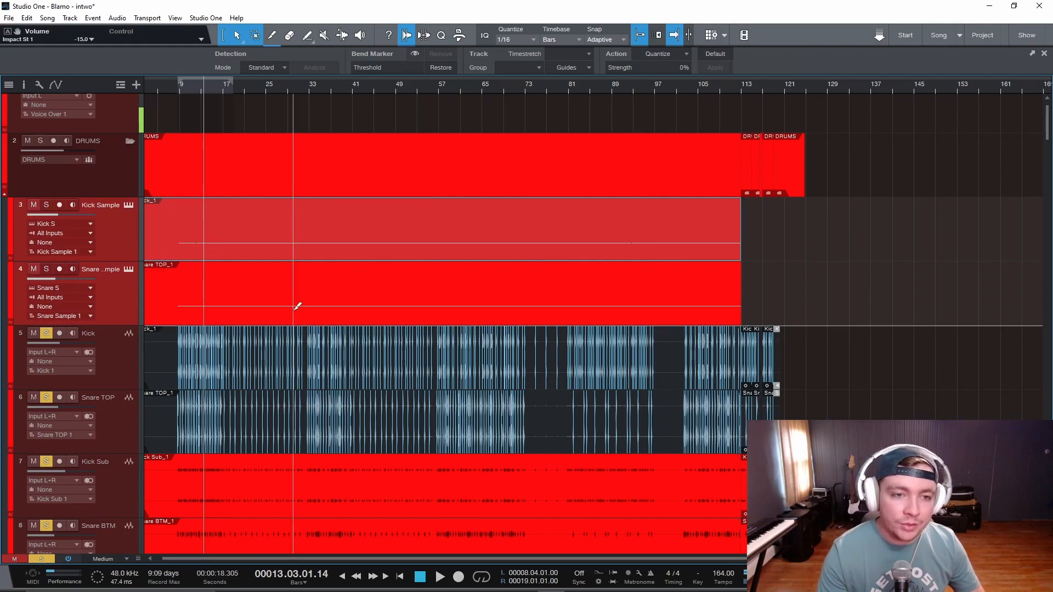
{"action": "scroll", "coordinate": [292, 308], "scroll_direction": "down", "scroll_amount": 3}
{"action": "key", "text": "space"}
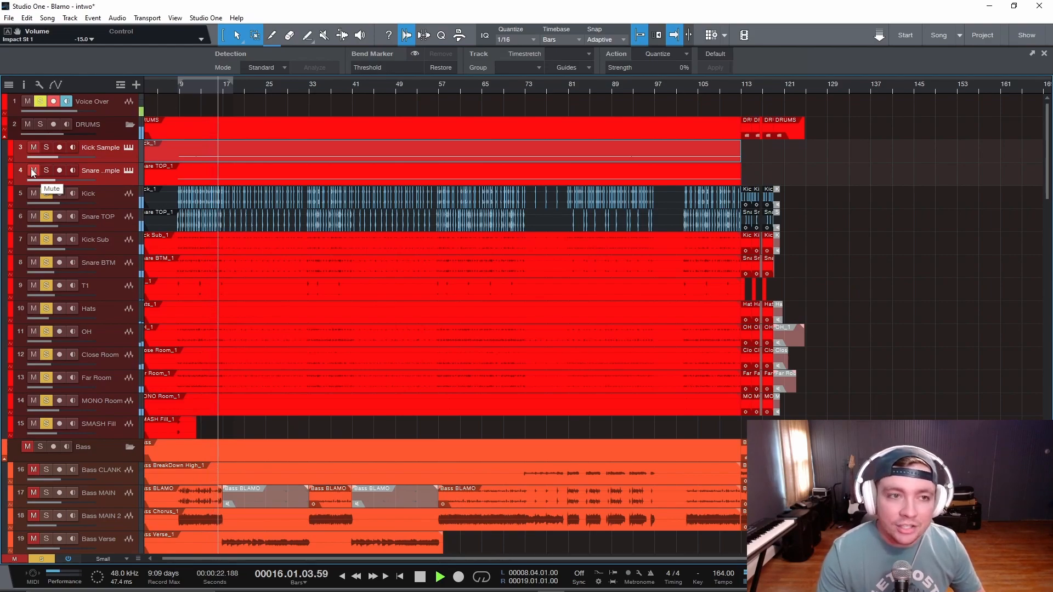
{"action": "key", "text": "s"}
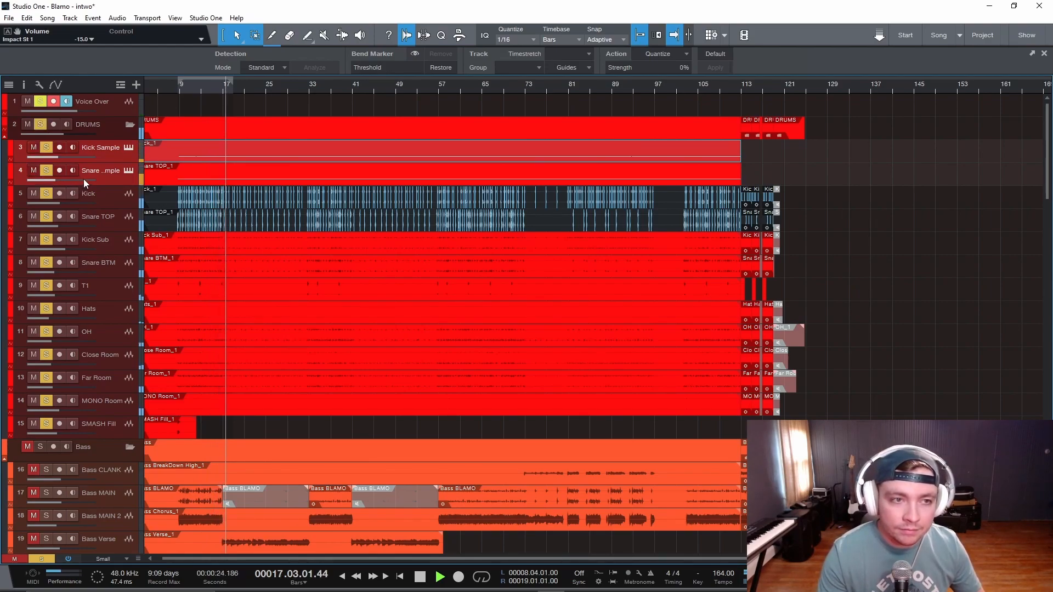
- Raise the sample tracks' volumes during playback, the last adjustment to -9.5 dB, and unsolo DRUMS to balance them against the full mix
{"action": "left_click_drag", "start_coordinate": [84, 179], "coordinate": [134, 70]}
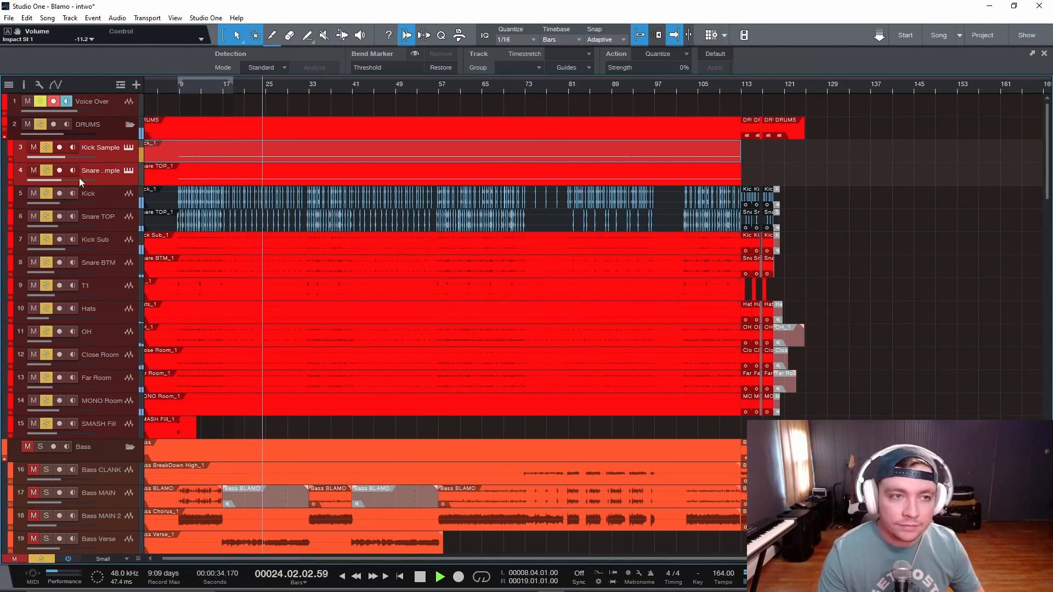
{"action": "left_click", "coordinate": [43, 125]}
{"action": "left_click_drag", "start_coordinate": [73, 158], "coordinate": [66, 191]}
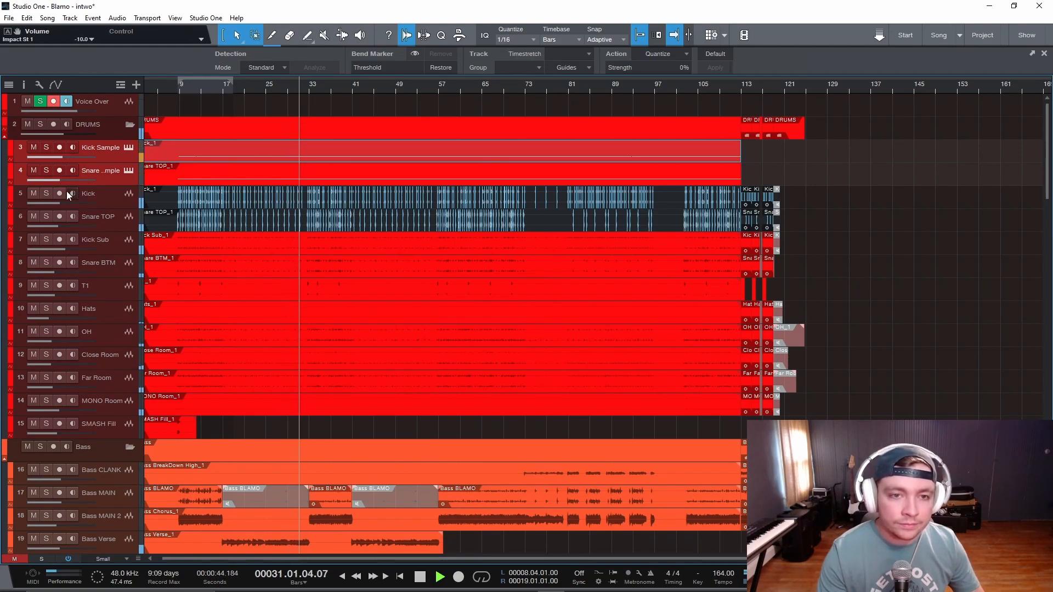
{"action": "scroll", "coordinate": [263, 264], "scroll_direction": "up", "scroll_amount": 4}
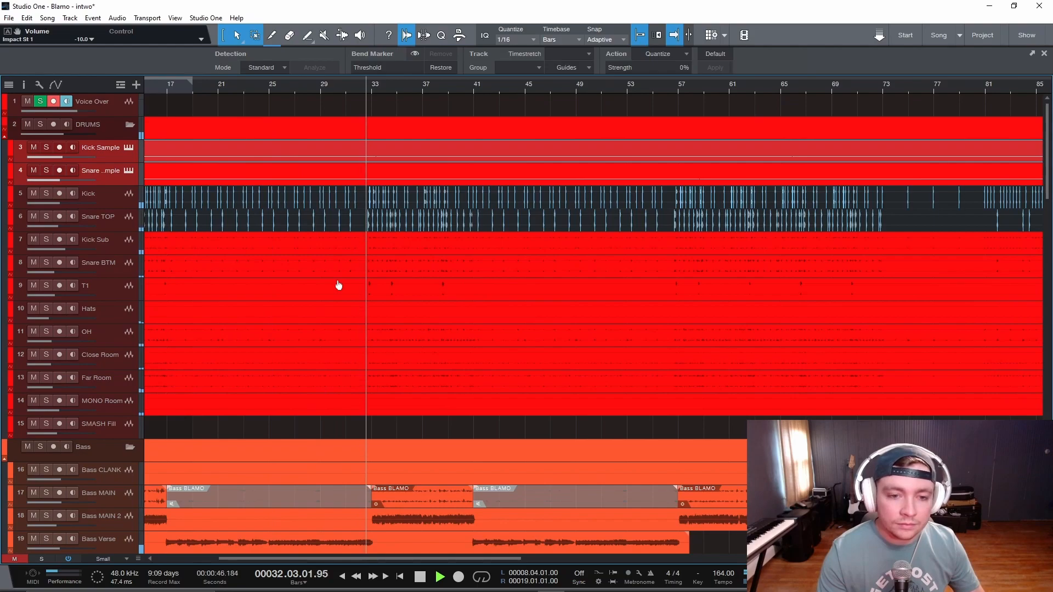
{"action": "mouse_move", "coordinate": [91, 147]}
{"action": "left_mouse_down"}
{"action": "mouse_move", "coordinate": [99, 113]}
{"action": "mouse_move", "coordinate": [100, 156]}
{"action": "left_mouse_up"}
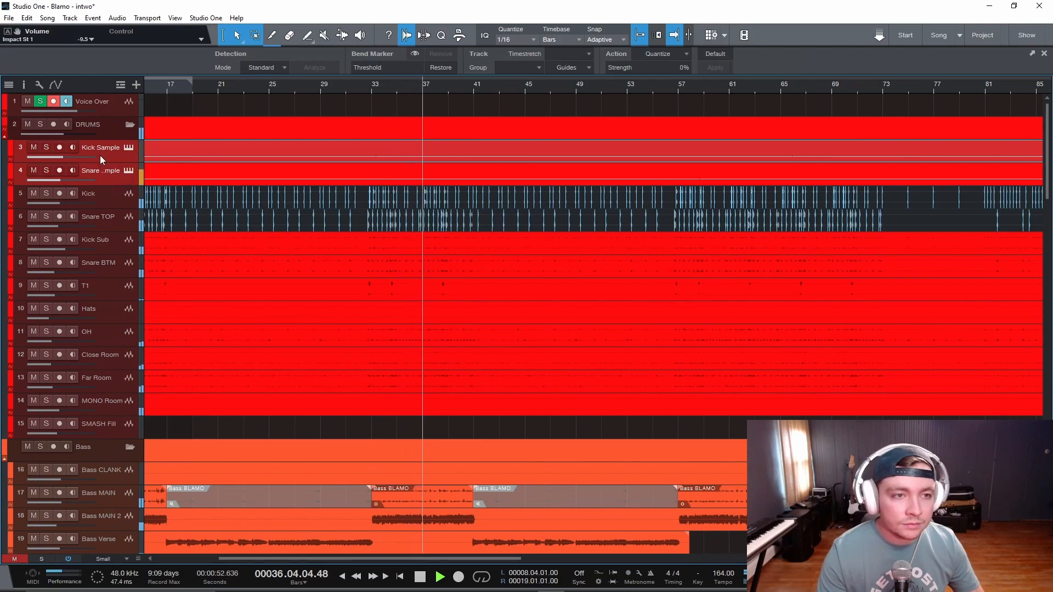
- Solo the DRUMS folder during playback, compare it with the Kick Sample track's solo off and back on, and stop playback
{"action": "left_click", "coordinate": [44, 125]}
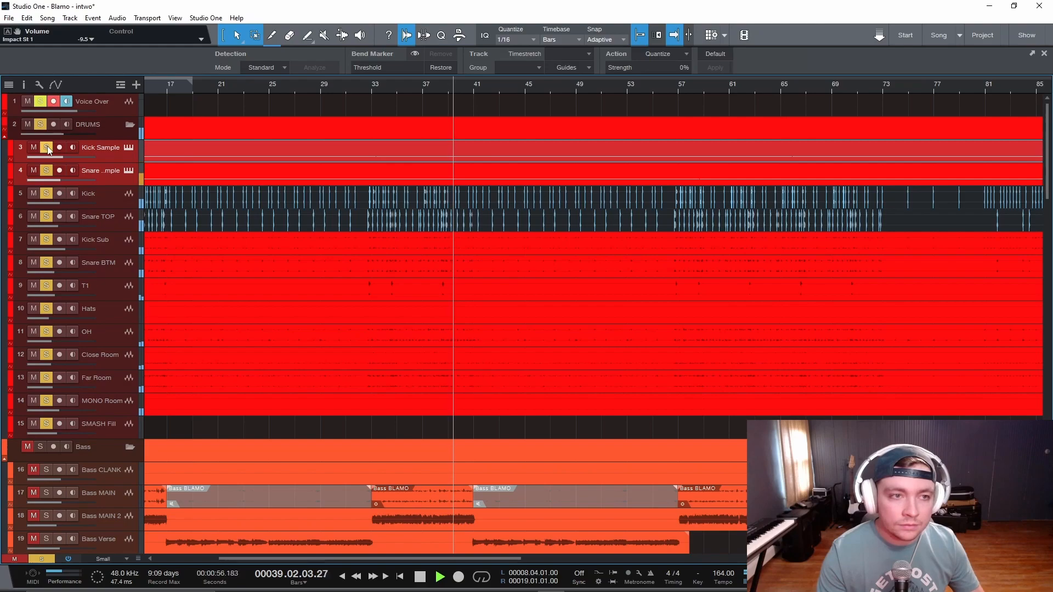
{"action": "left_click", "coordinate": [47, 146]}
{"action": "left_click", "coordinate": [47, 148]}
{"action": "key", "text": "space"}
{"action": "scroll", "coordinate": [262, 275], "scroll_direction": "down", "scroll_amount": 3}
{"action": "scroll", "coordinate": [267, 272], "scroll_direction": "down", "scroll_amount": 2}
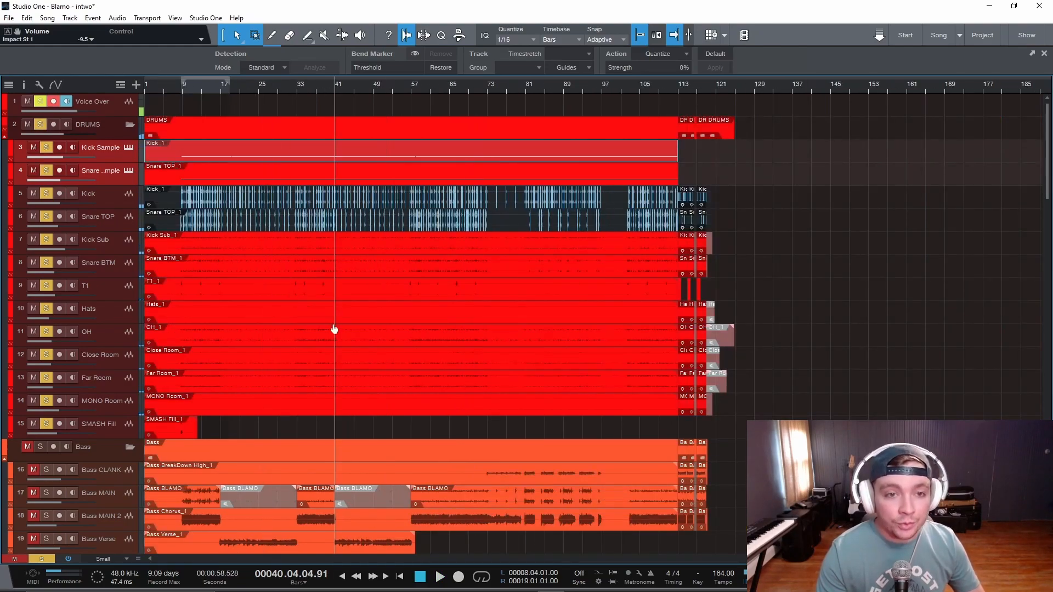
{"action": "scroll", "coordinate": [334, 327], "scroll_direction": "down", "scroll_amount": 4}
{"action": "scroll", "coordinate": [337, 321], "scroll_direction": "up", "scroll_amount": 3}
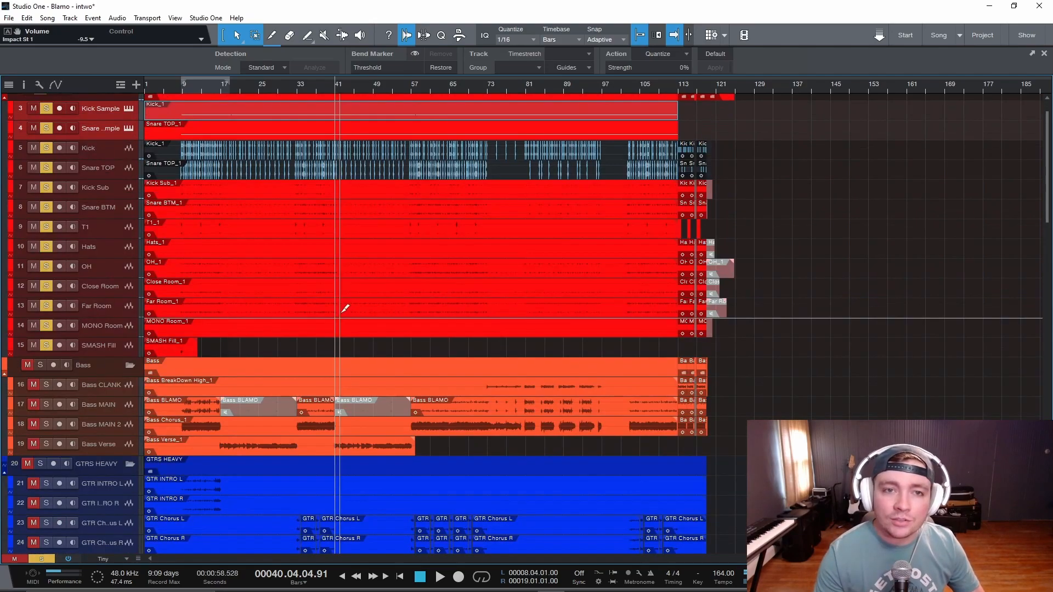
{"action": "scroll", "coordinate": [352, 315], "scroll_direction": "up", "scroll_amount": 1}
{"action": "scroll", "coordinate": [354, 316], "scroll_direction": "up", "scroll_amount": 7}
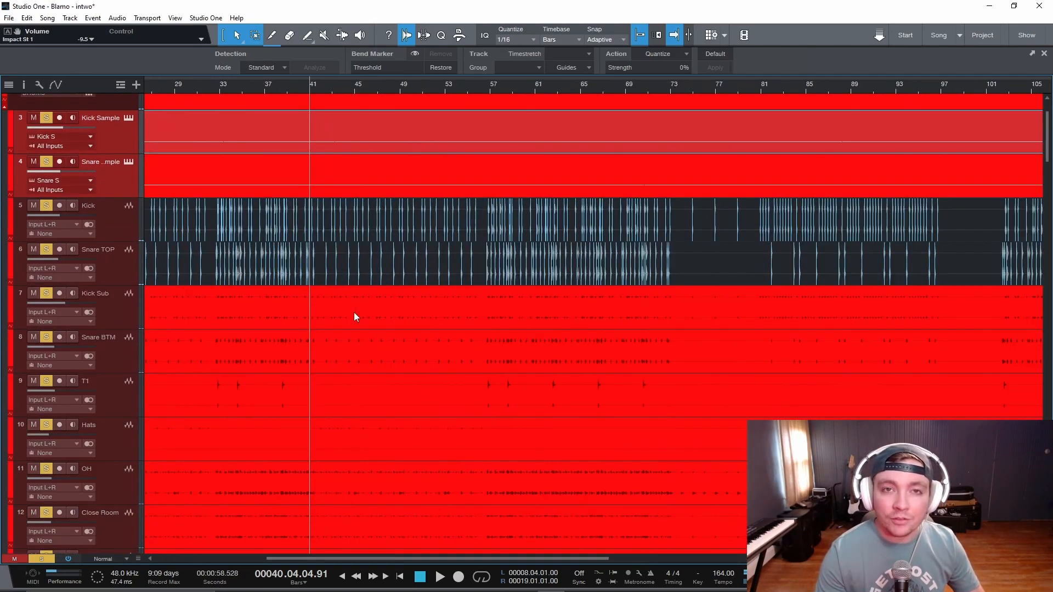
{"action": "scroll", "coordinate": [354, 312], "scroll_direction": "down", "scroll_amount": 3}
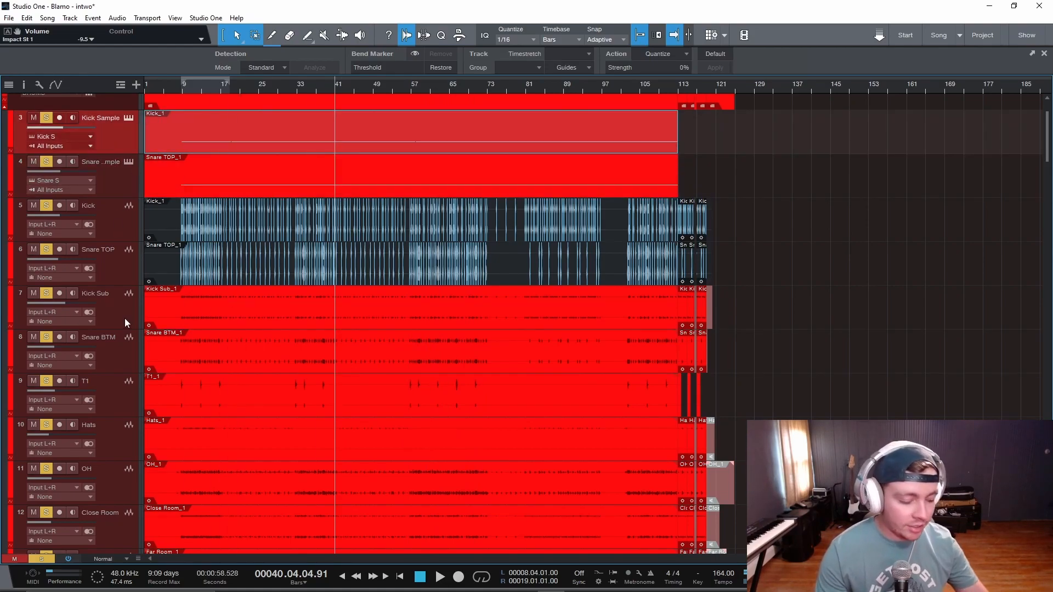
{"action": "key", "text": "shift+e"}
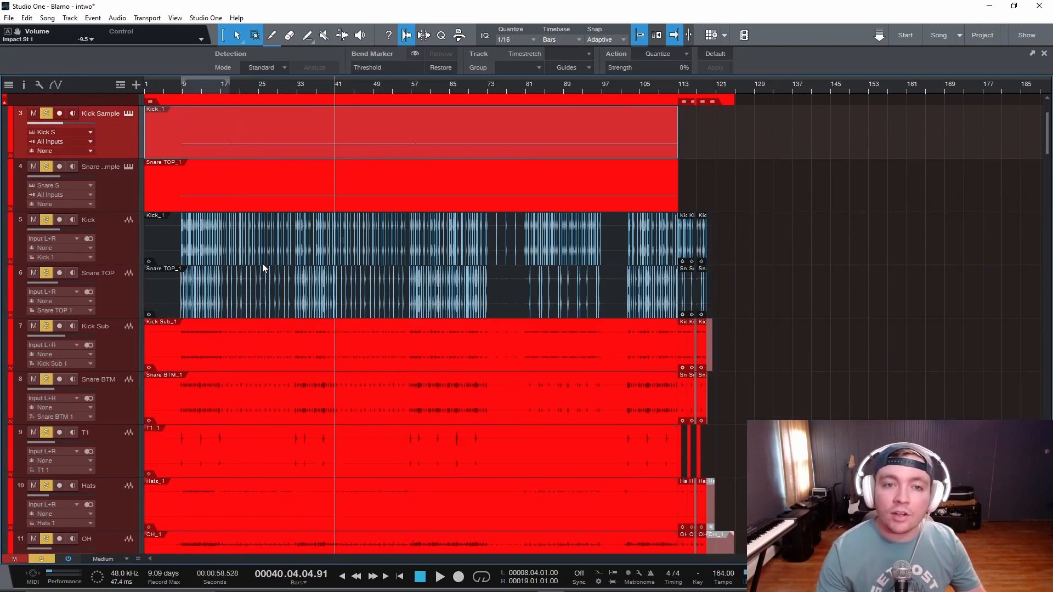
{"action": "scroll", "coordinate": [328, 314], "scroll_direction": "up", "scroll_amount": 2}
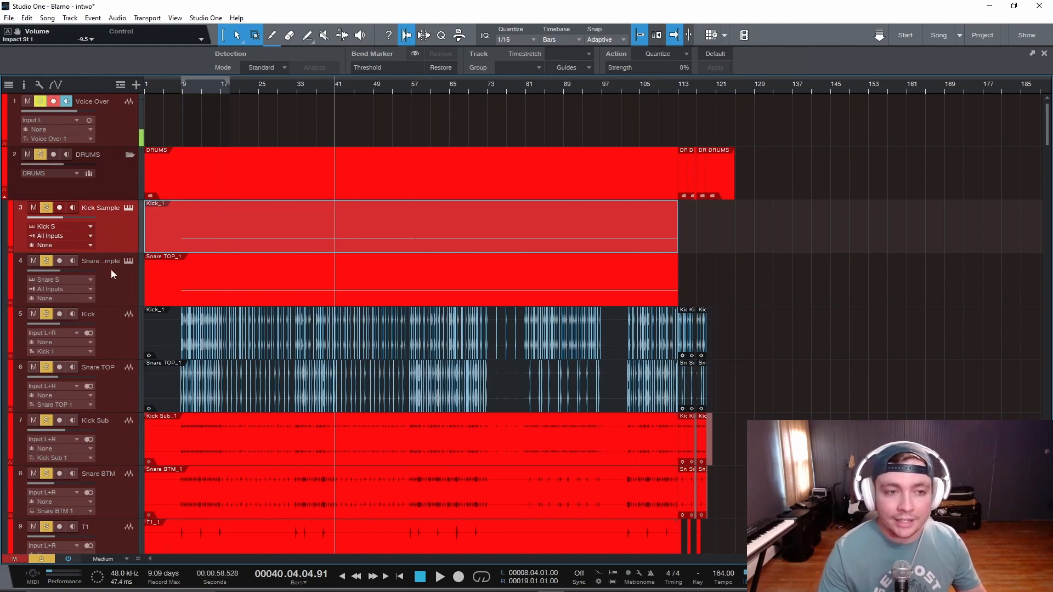
{"action": "scroll", "coordinate": [428, 353], "scroll_direction": "down", "scroll_amount": 2}
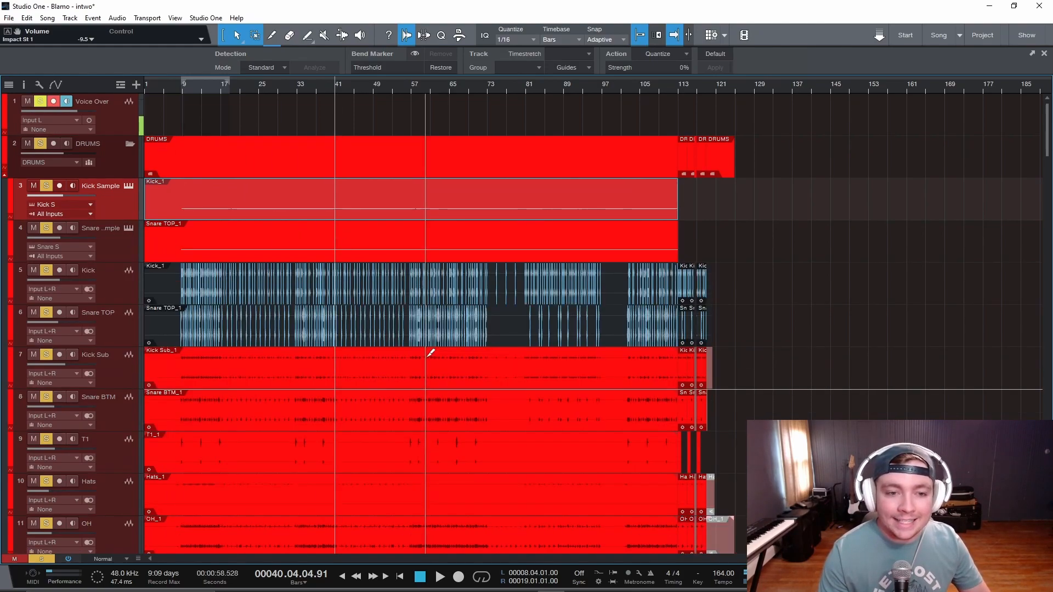
{"action": "scroll", "coordinate": [302, 329], "scroll_direction": "down", "scroll_amount": 2}
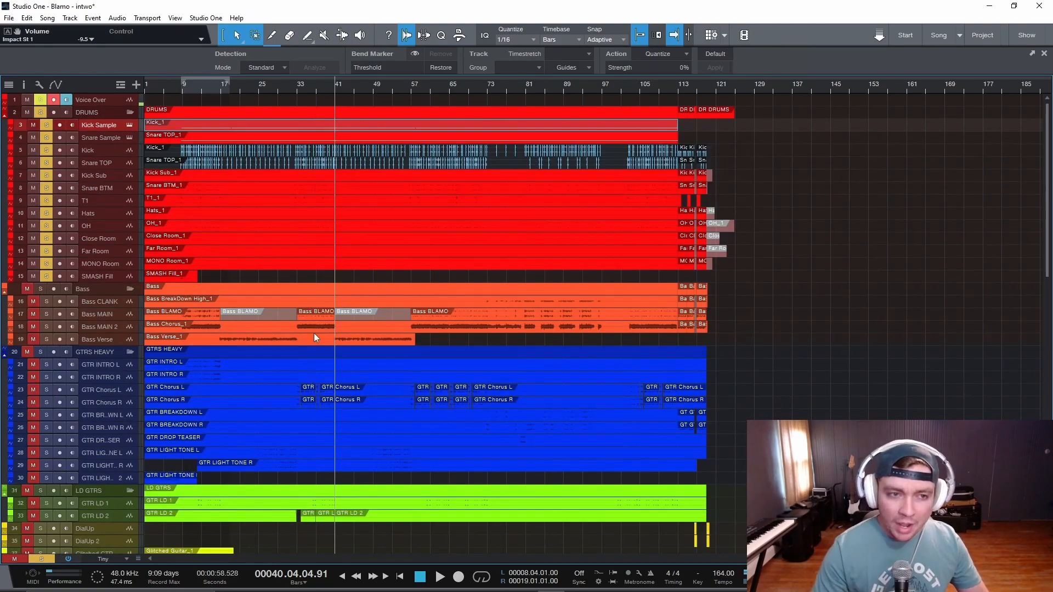